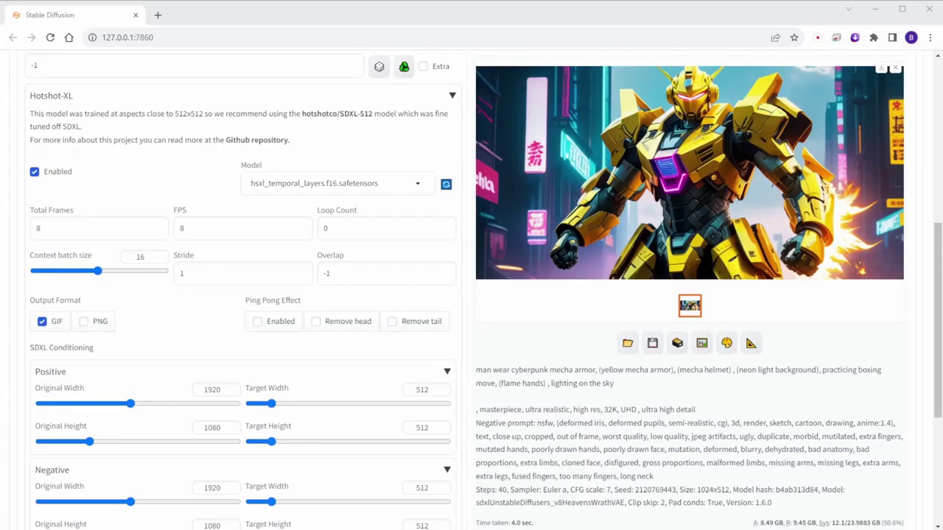
# Collapse and reopen the Hotshot-XL settings, then start generating the yellow mecha animation.
pyautogui.click(545, 347)
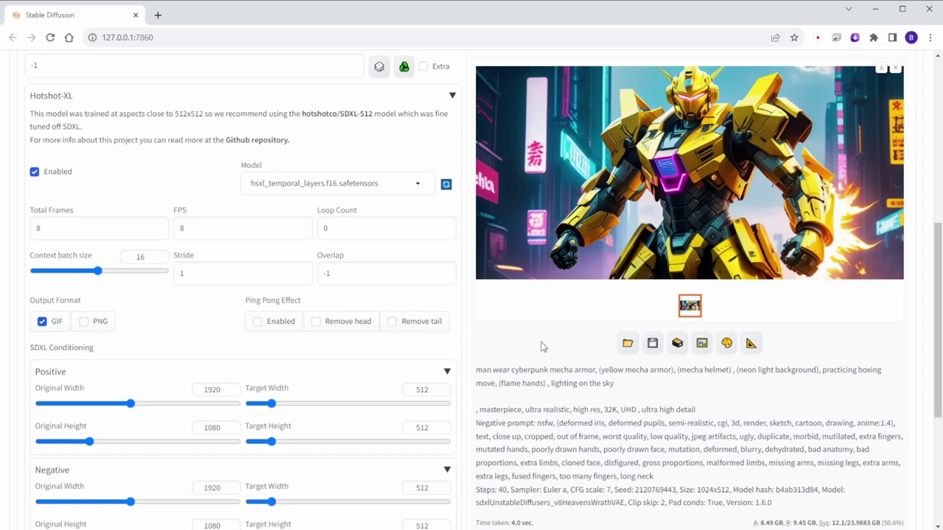
pyautogui.scroll(1, 542, 346)
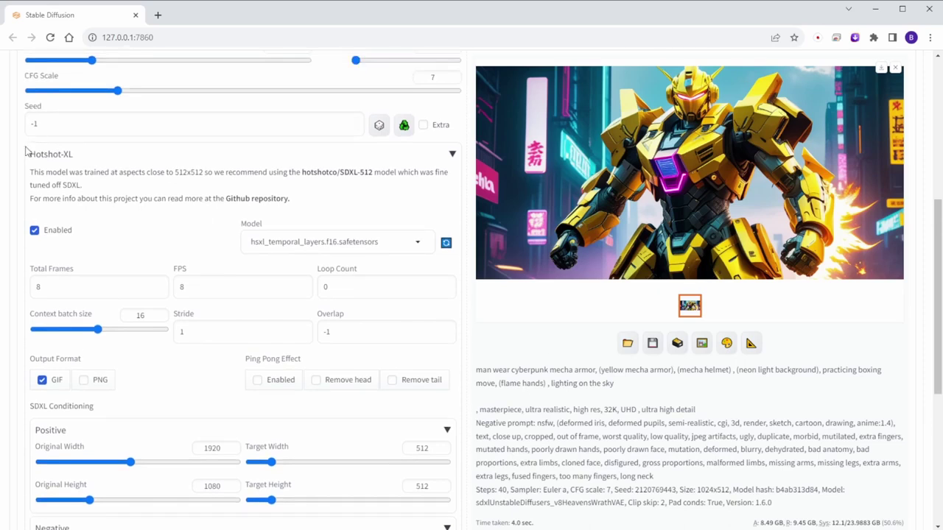
pyautogui.click(65, 156)
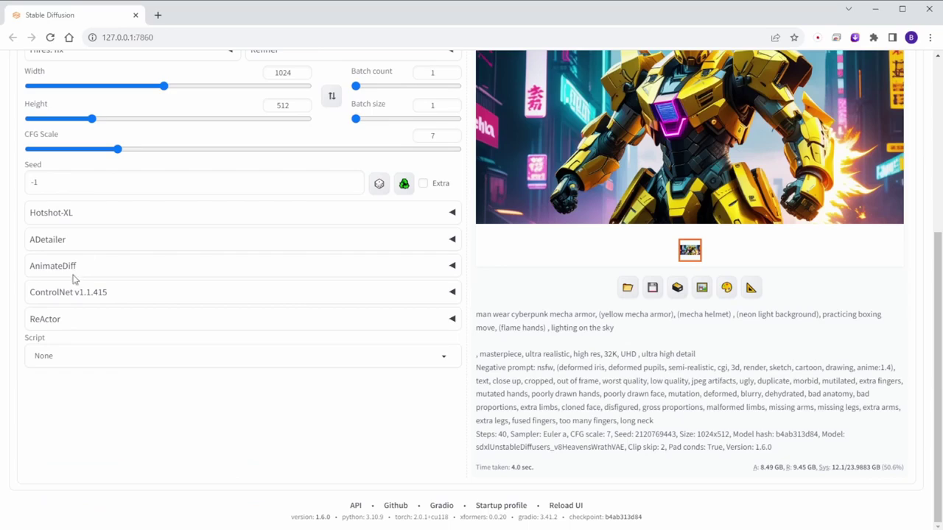
pyautogui.click(64, 213)
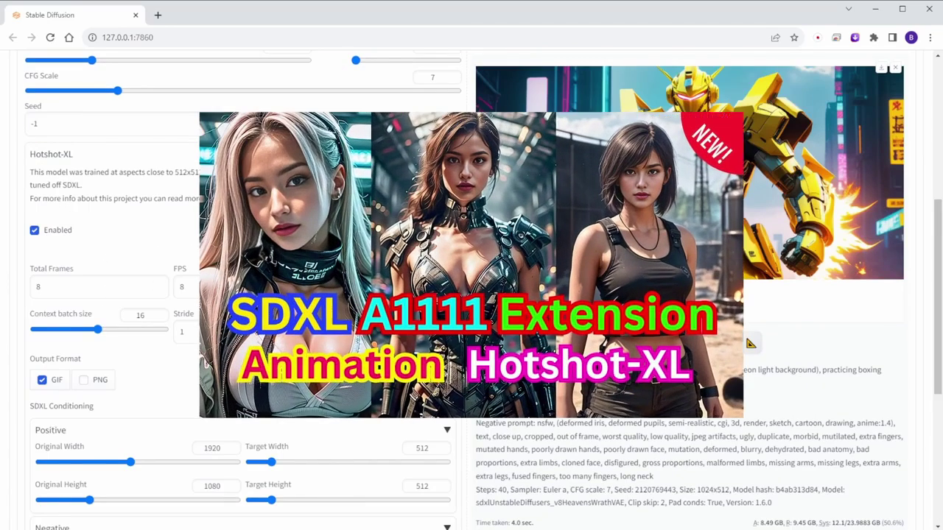
pyautogui.scroll(5, 777, 169)
pyautogui.scroll(2, 777, 170)
pyautogui.scroll(1, 777, 170)
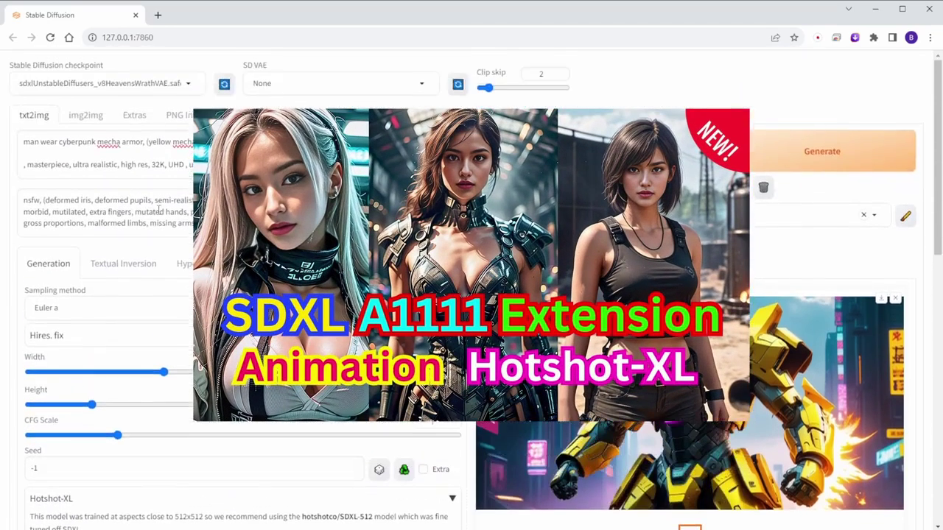
pyautogui.click(777, 170)
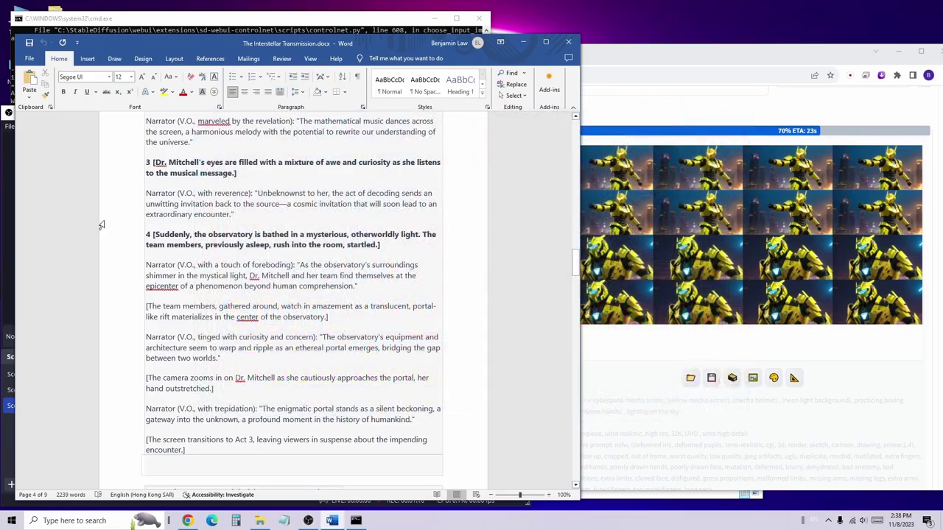
# Scroll the Word script to the Act 2 portal passage and open The Interstellar Transmission folder.
pyautogui.click(101, 214)
pyautogui.scroll(-1, 103, 221)
pyautogui.click(147, 192)
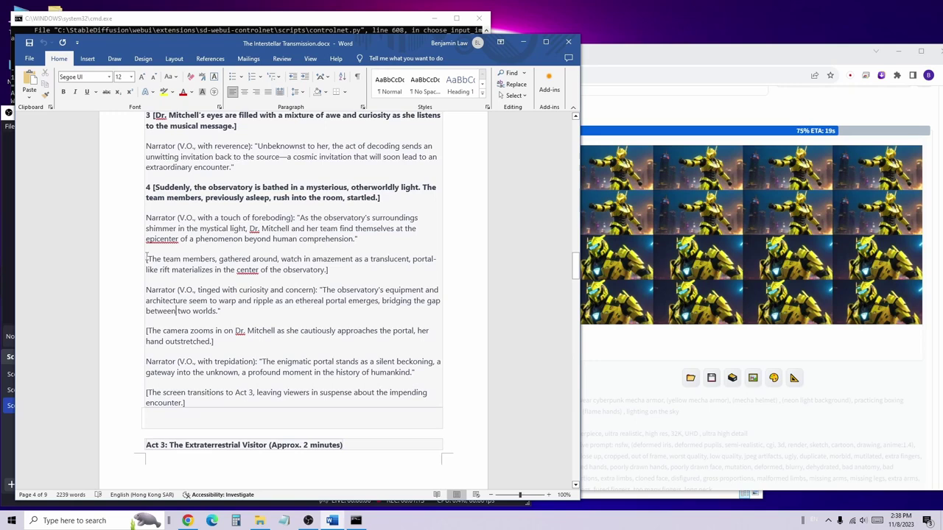
pyautogui.scroll(1, 147, 260)
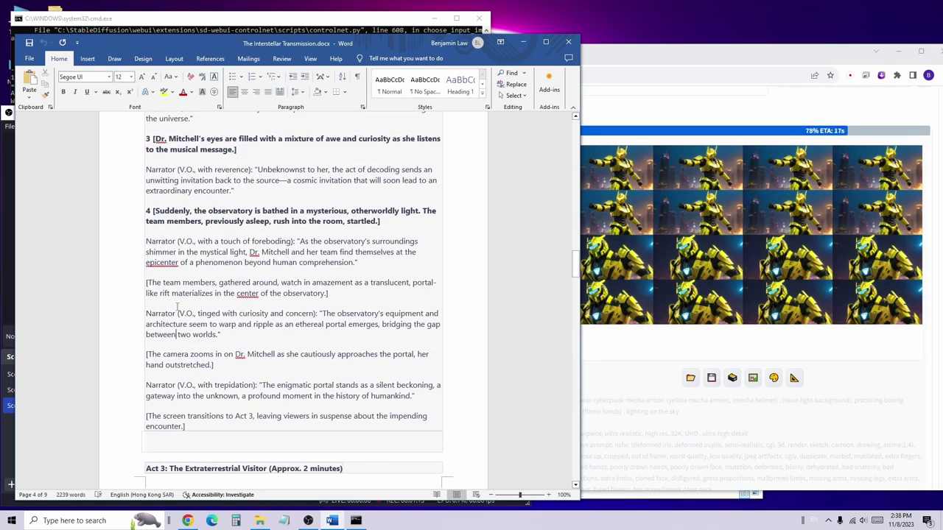
pyautogui.click(259, 521)
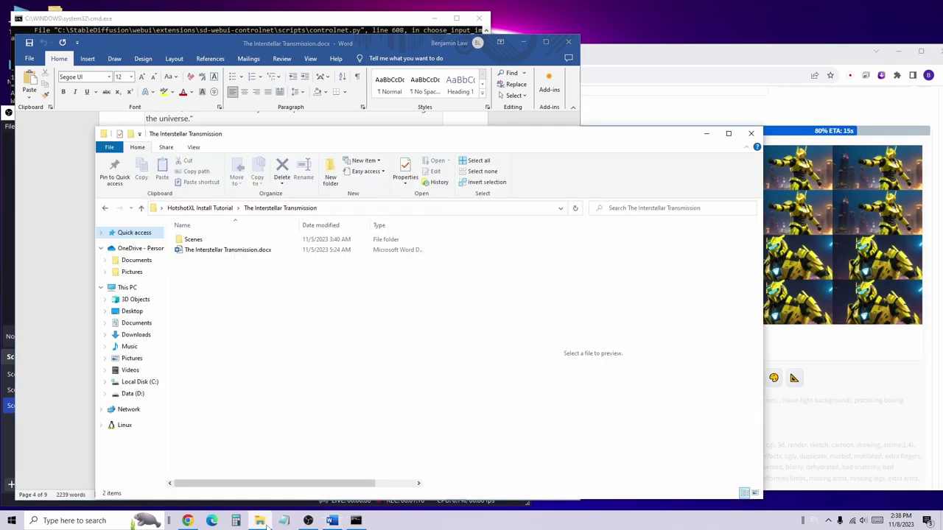
# Open Scenes > Introduction and preview the first scene, 1.gif.
pyautogui.click(204, 251)
pyautogui.click(199, 241)
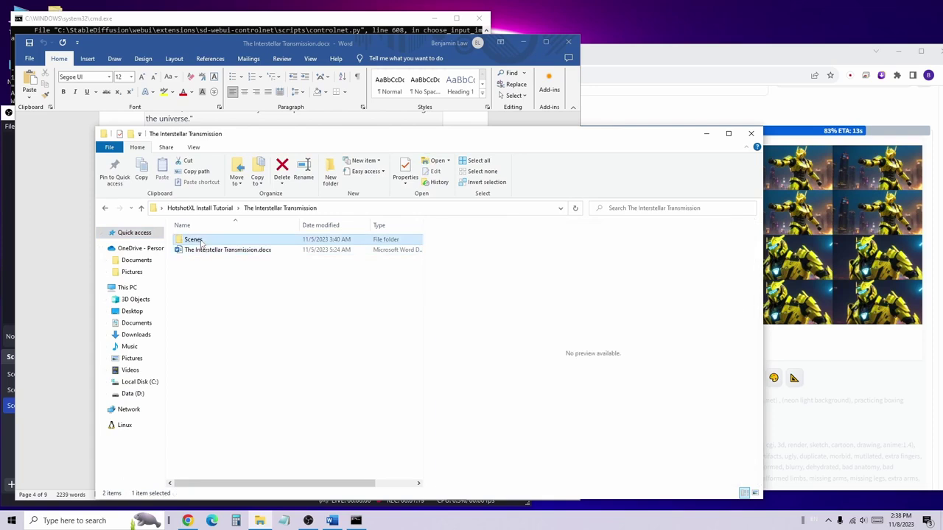
pyautogui.doubleClick(218, 243)
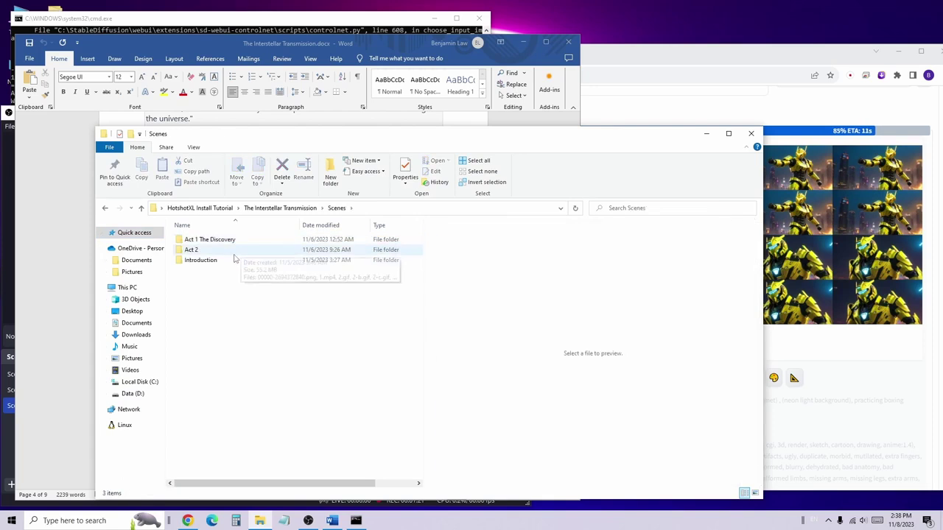
pyautogui.doubleClick(221, 260)
pyautogui.click(196, 271)
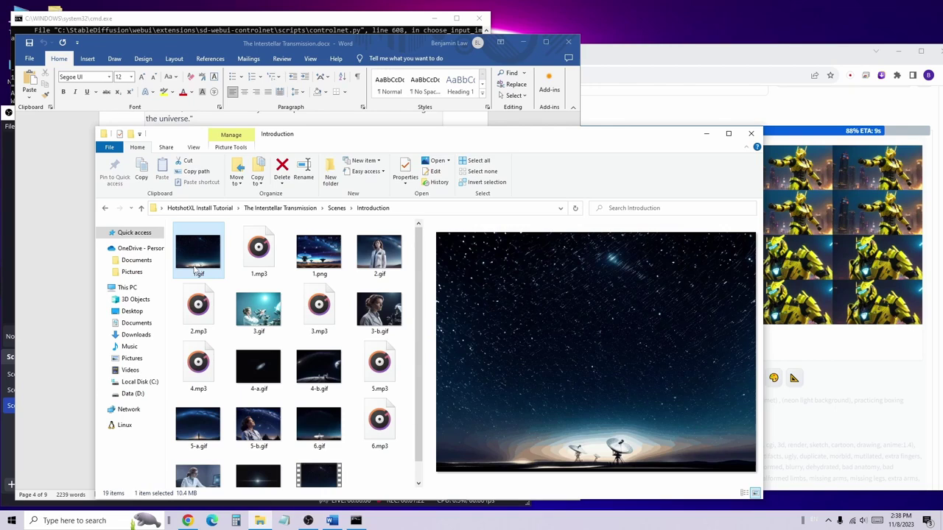
# Preview 1.mp3, 2.gif, 2.mp3, 3.gif, 3.mp3 and the 1105.mp4 video.
pyautogui.click(258, 254)
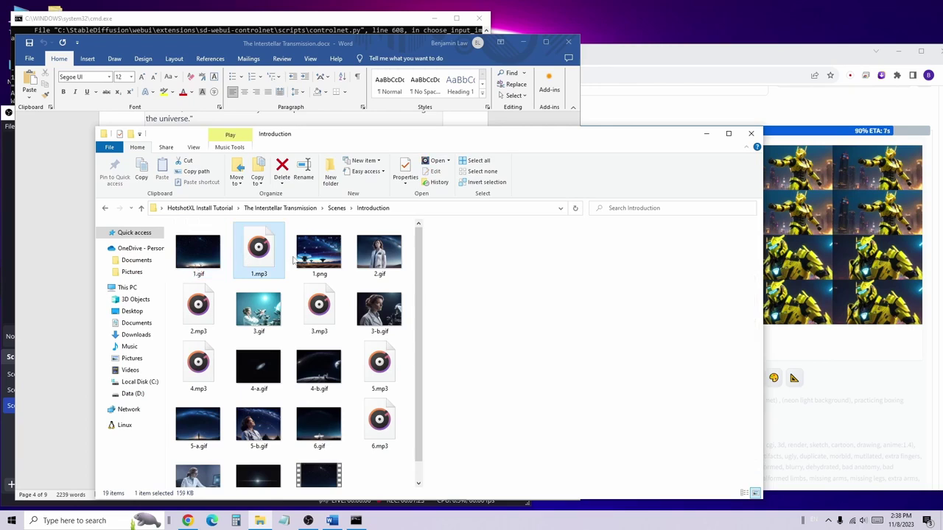
pyautogui.click(332, 269)
pyautogui.click(369, 256)
pyautogui.click(198, 308)
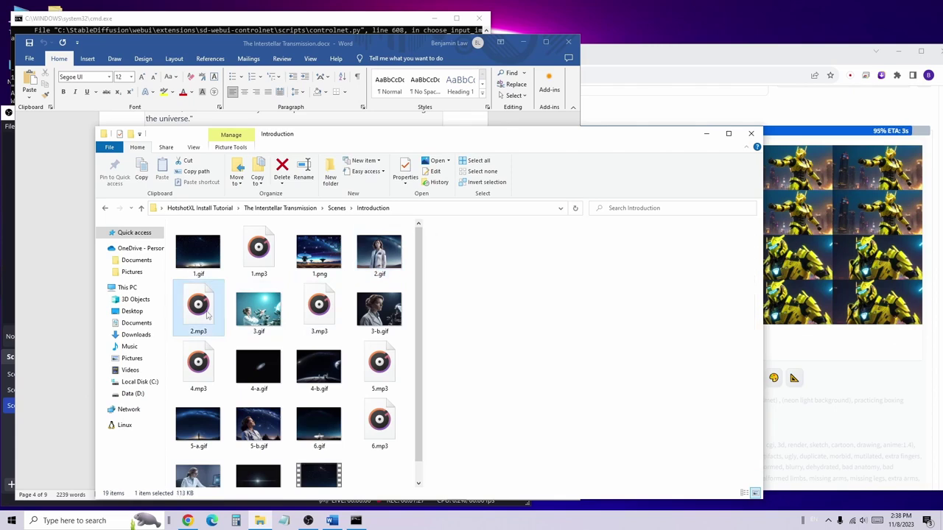
pyautogui.click(276, 315)
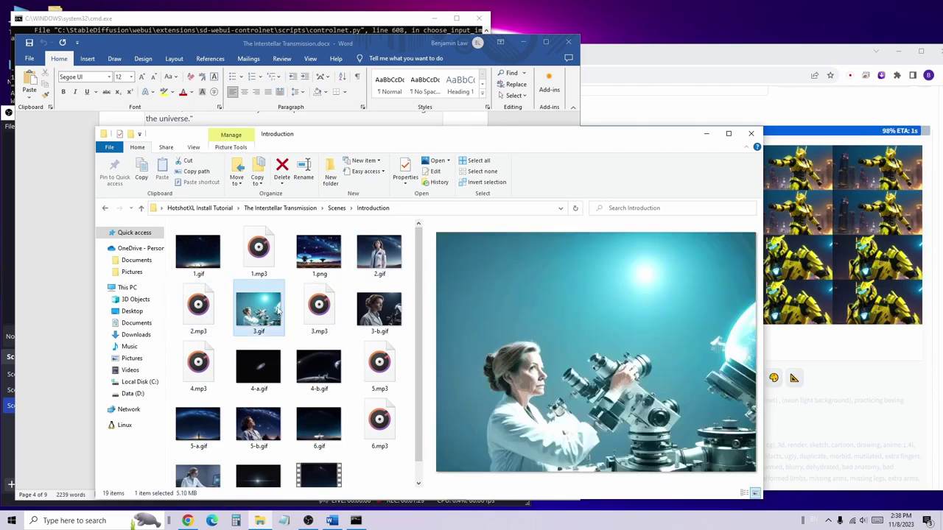
pyautogui.click(313, 304)
pyautogui.scroll(-1, 342, 395)
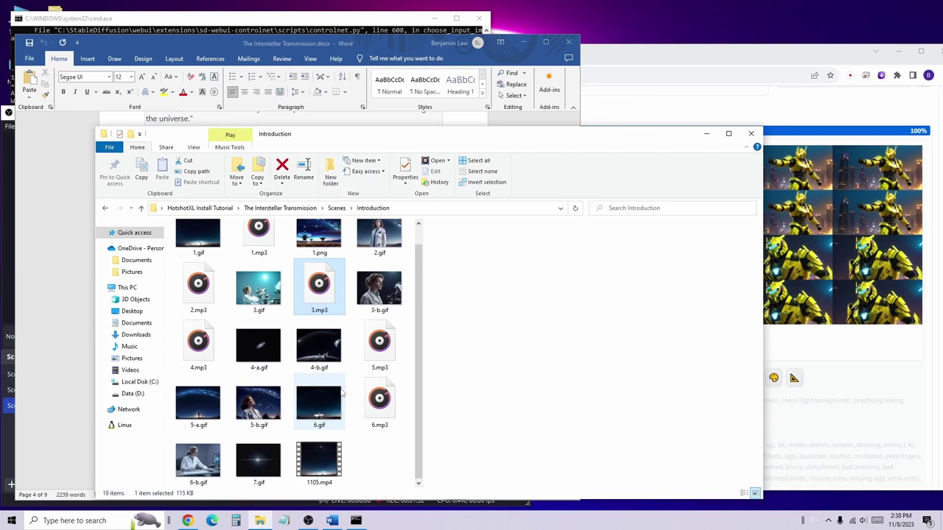
pyautogui.click(319, 460)
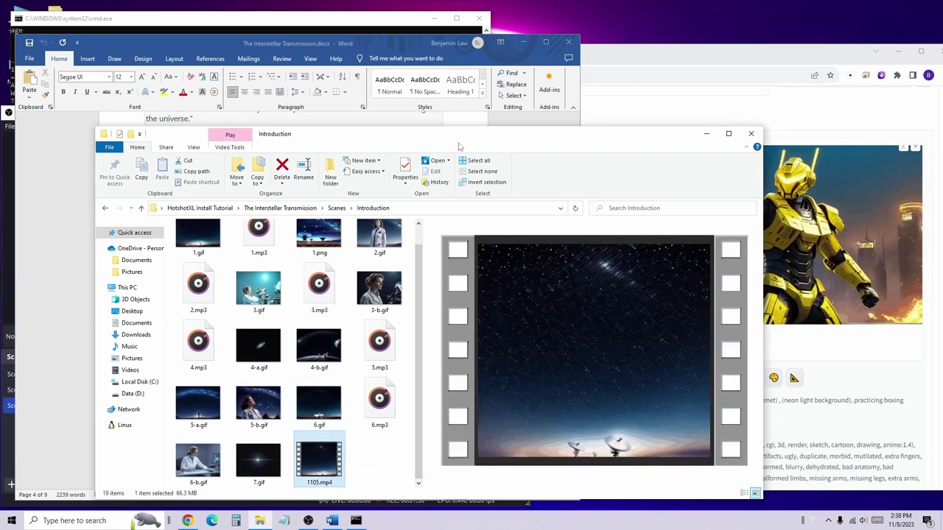
# View the finished yellow mecha image full size, then bring the Act 2 folder forward.
pyautogui.moveTo(460, 143); pyautogui.dragTo(461, 87)
pyautogui.click(836, 221)
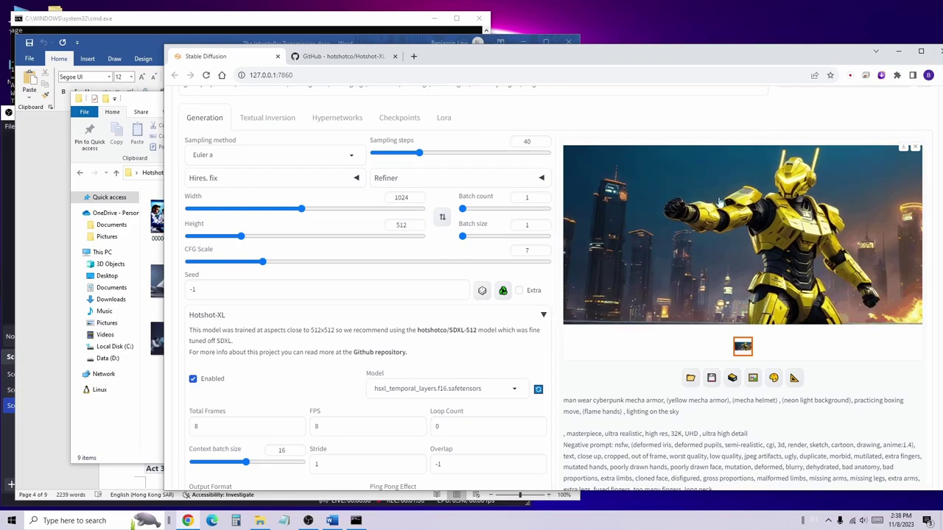
pyautogui.click(836, 221)
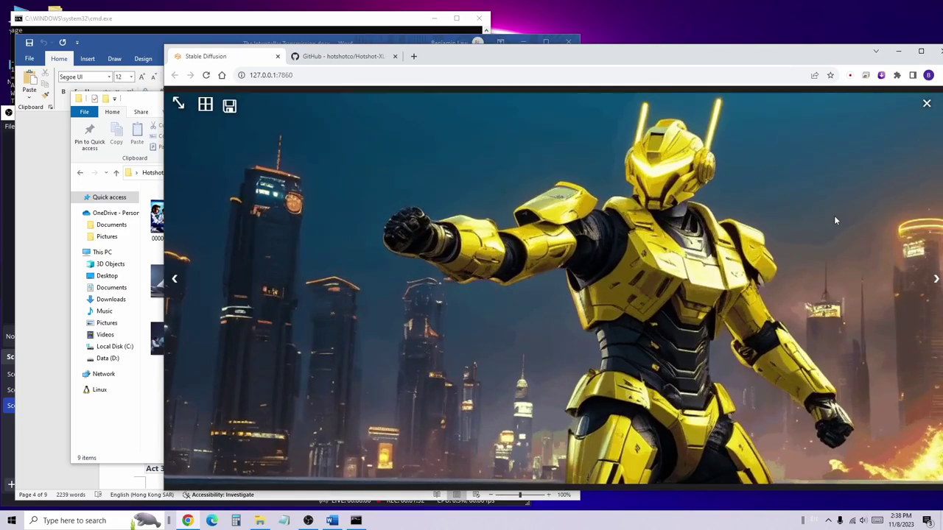
pyautogui.click(927, 104)
pyautogui.scroll(2, 472, 214)
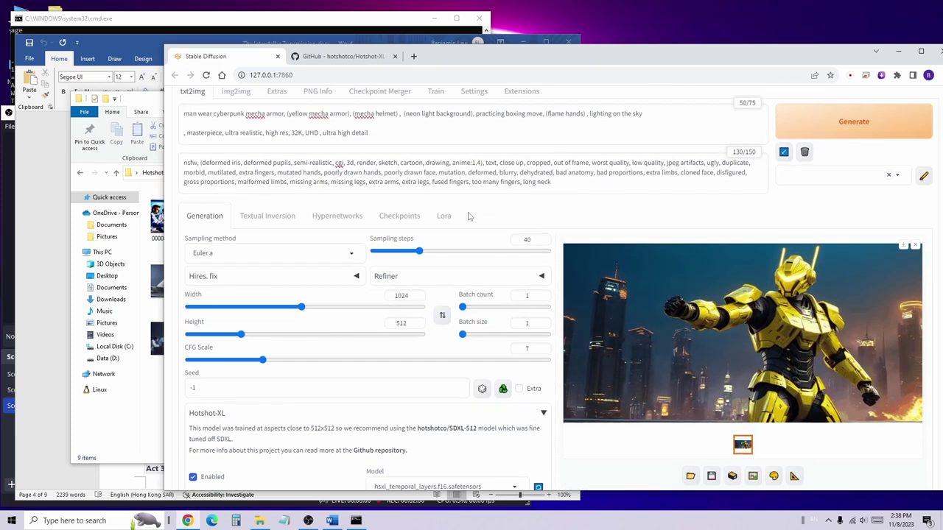
pyautogui.click(150, 389)
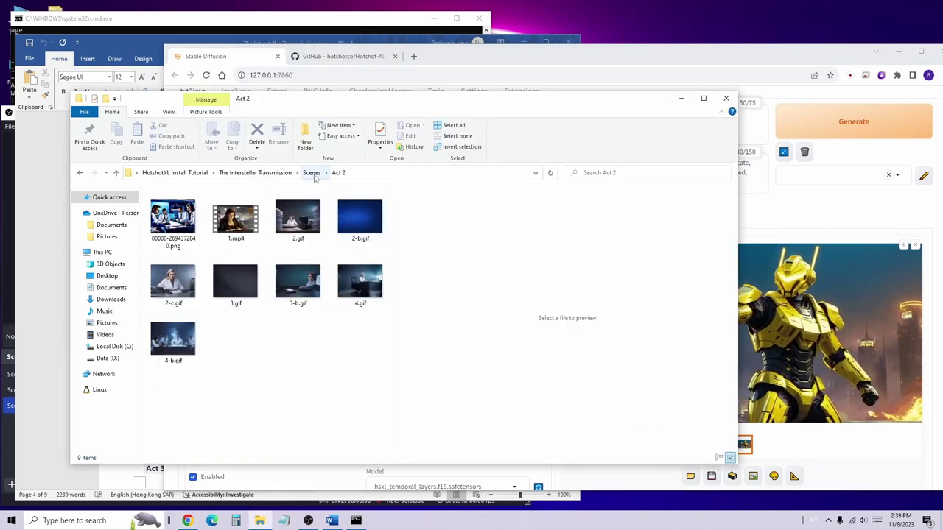
# Select the Introduction folder, get the portal-rift line from Word, and focus the mecha prompt.
pyautogui.click(314, 173)
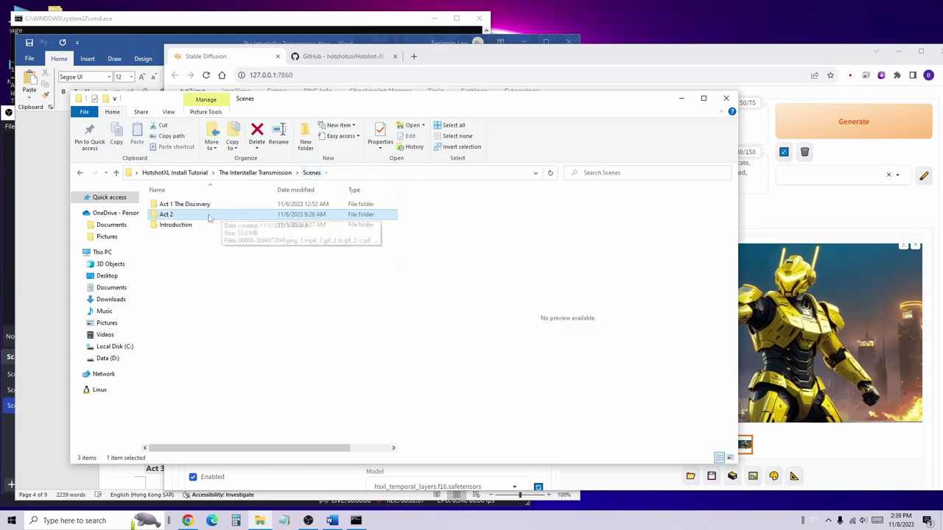
pyautogui.click(187, 227)
pyautogui.hotkey('alt', 'Tab')
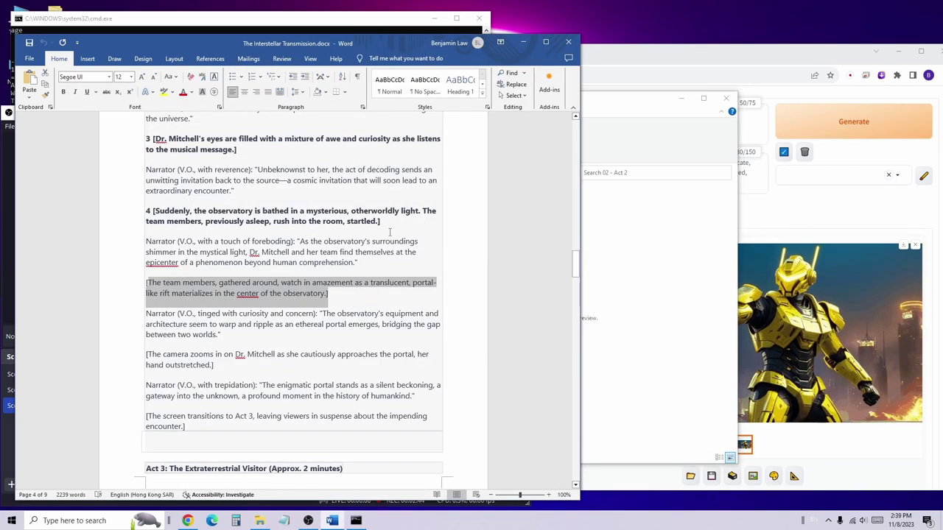
pyautogui.click(637, 55)
pyautogui.click(421, 126)
# Paste the team-members rift prompt over the first line and generate with Total Frames 20.
pyautogui.moveTo(644, 113); pyautogui.dragTo(183, 114)
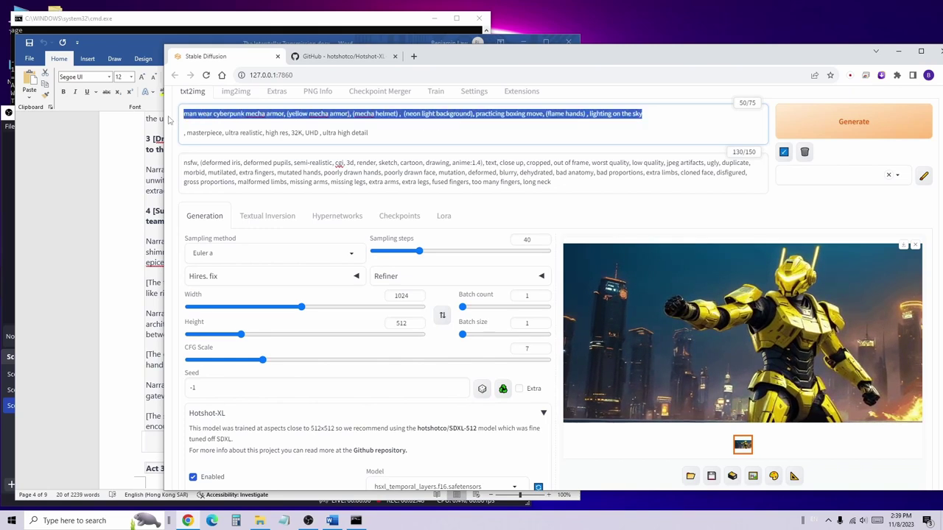
pyautogui.write('The team members, gathered around, watch in amazement as a translucent, portal-like rift materializes in the center of the observatory.')
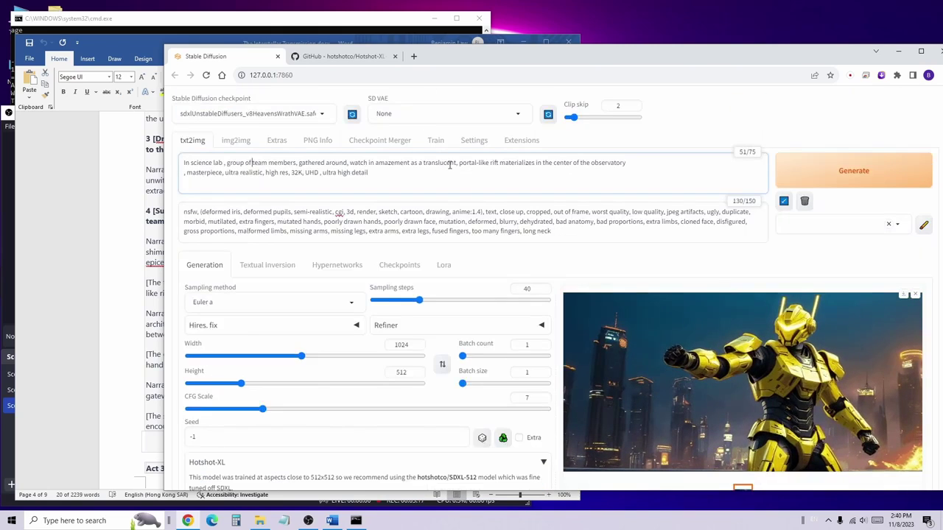
pyautogui.hotkey('ctrl', 'Return')
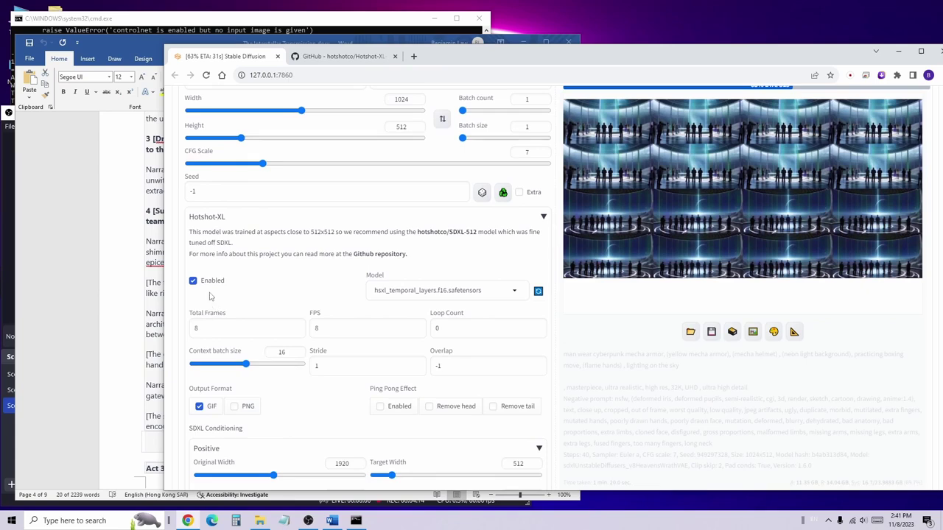
pyautogui.scroll(-1, 211, 310)
pyautogui.scroll(-1, 209, 326)
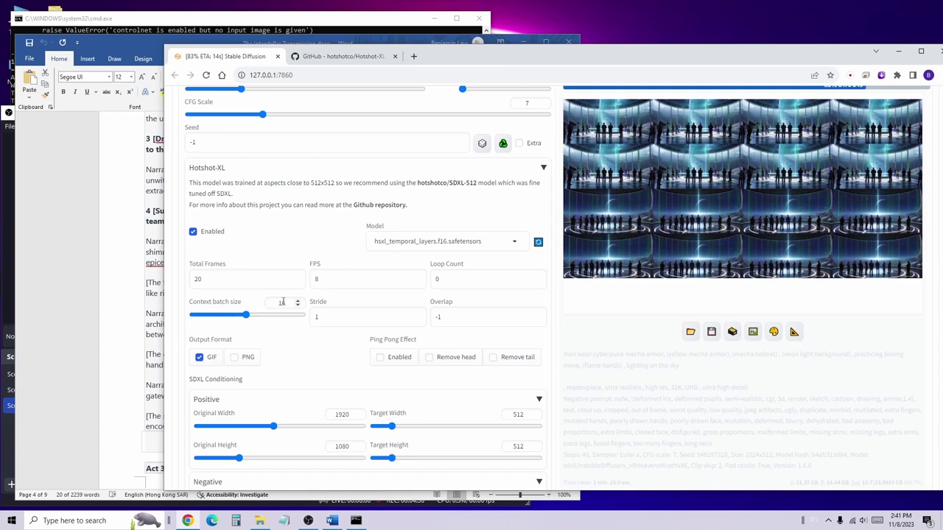
pyautogui.scroll(4, 725, 243)
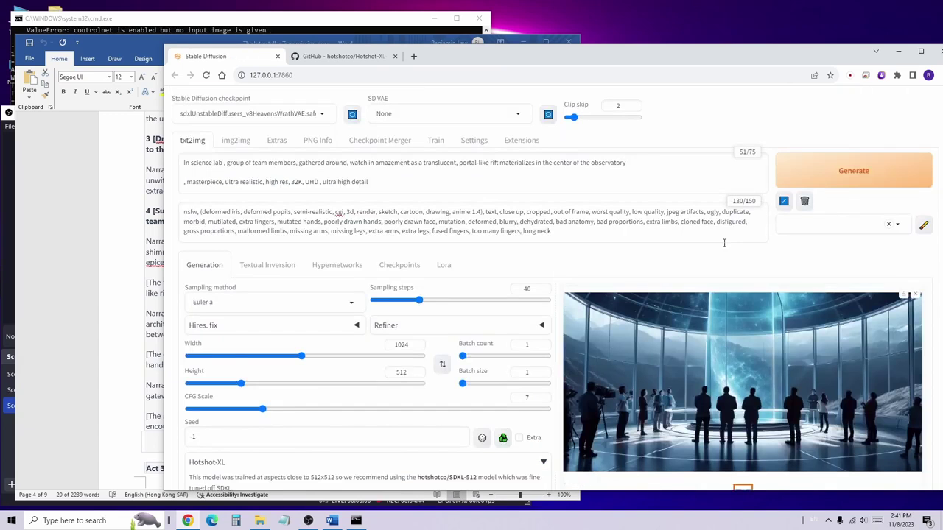
# View the finished observatory image full size.
pyautogui.scroll(-1, 725, 243)
pyautogui.click(742, 352)
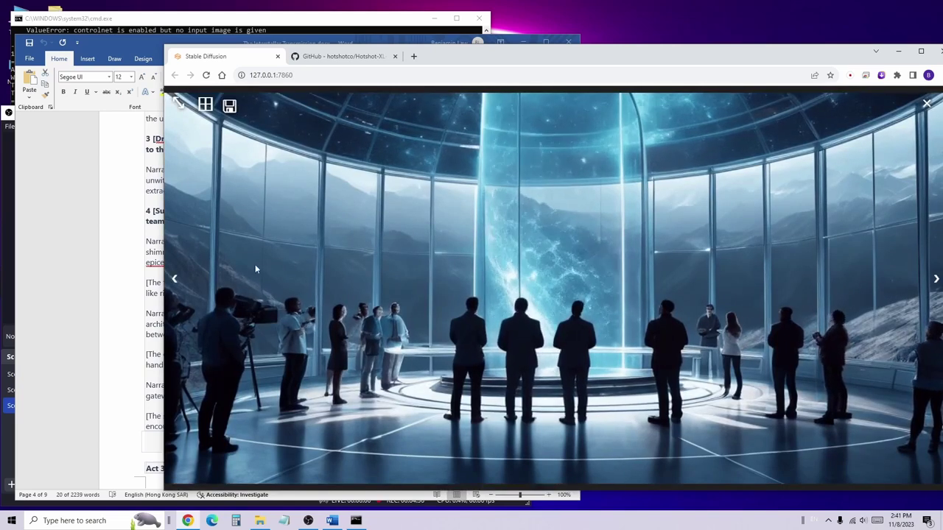
pyautogui.click(165, 288)
# Number the team-members rift paragraph 5 in the Word script and make it bold.
pyautogui.click(213, 271)
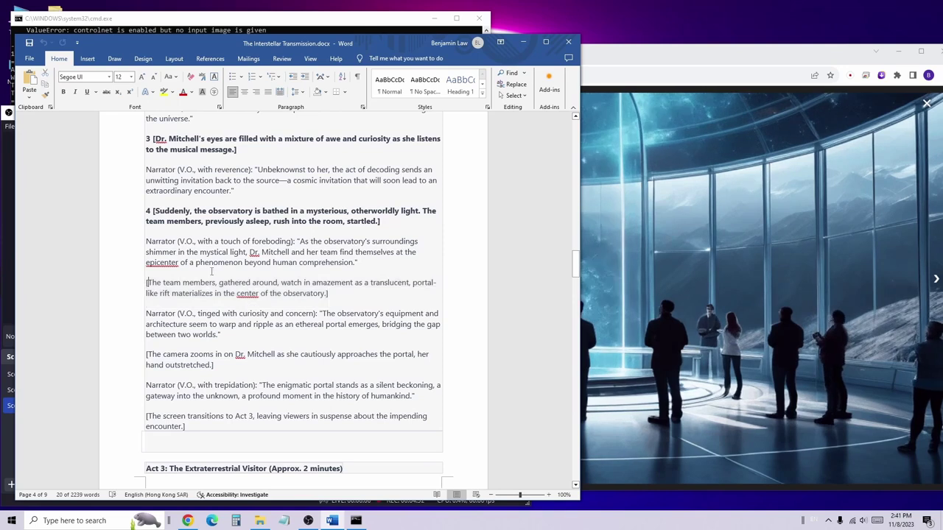
pyautogui.write('5')
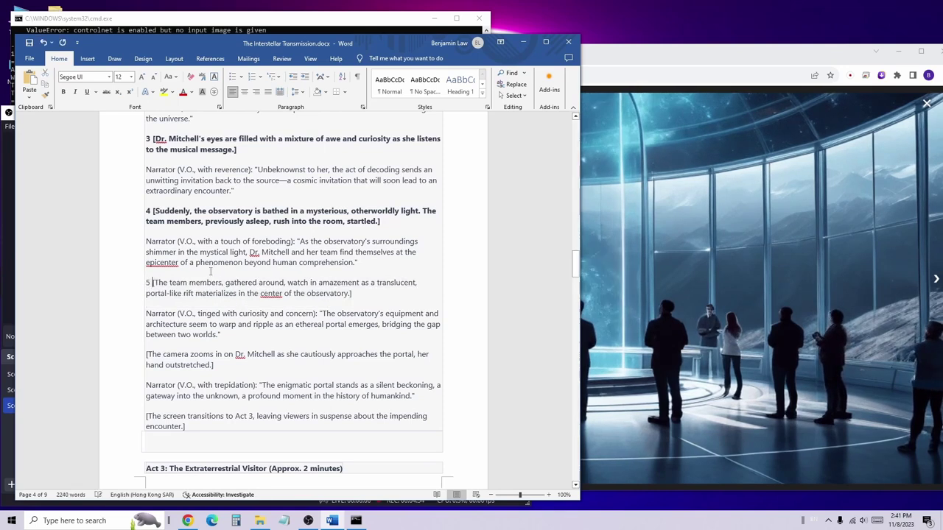
pyautogui.moveTo(137, 294); pyautogui.dragTo(134, 282)
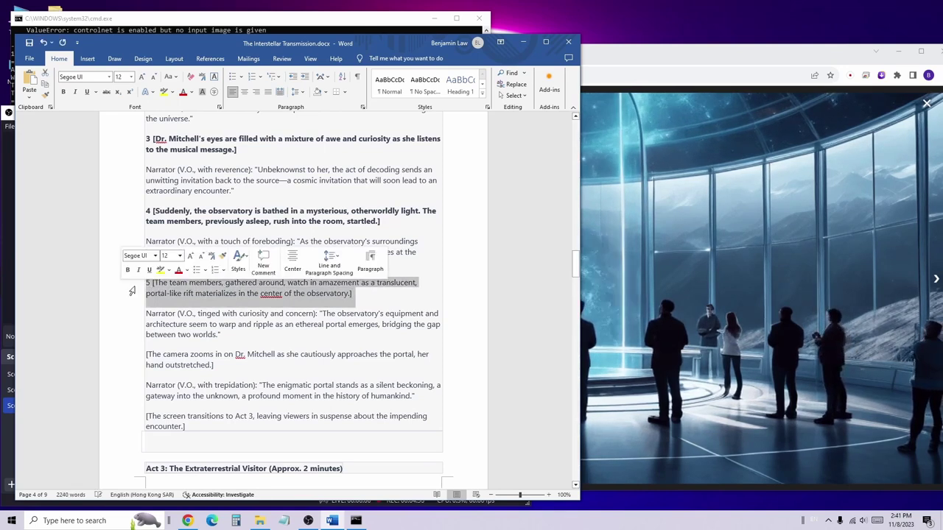
pyautogui.hotkey('ctrl', 'b')
pyautogui.click(588, 254)
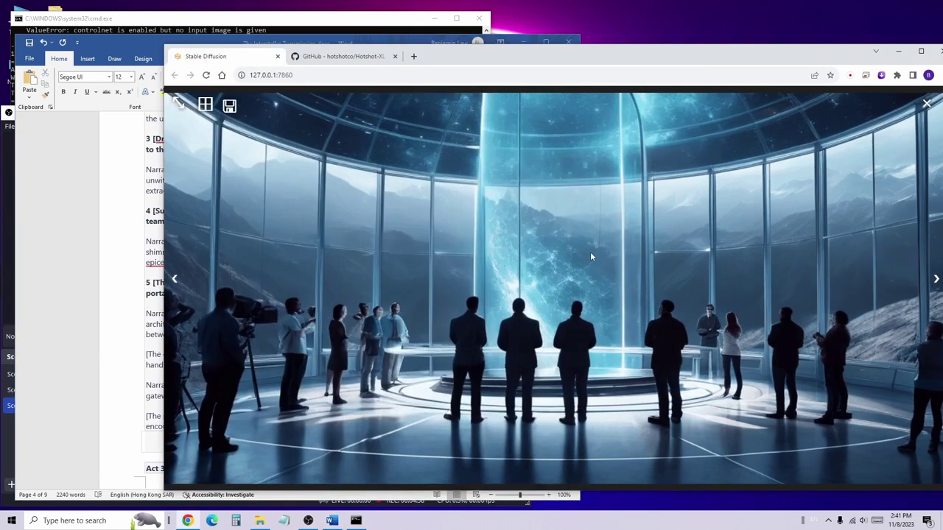
# Generate another observatory version and view the result full size.
pyautogui.press('Escape')
pyautogui.click(889, 137)
pyautogui.scroll(-2, 249, 244)
pyautogui.scroll(-3, 225, 234)
pyautogui.scroll(1, 696, 318)
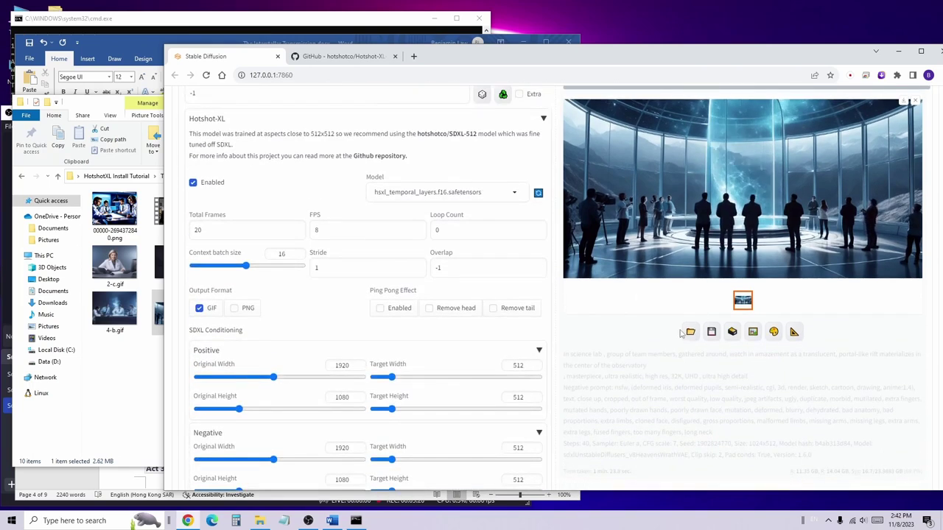
pyautogui.click(697, 257)
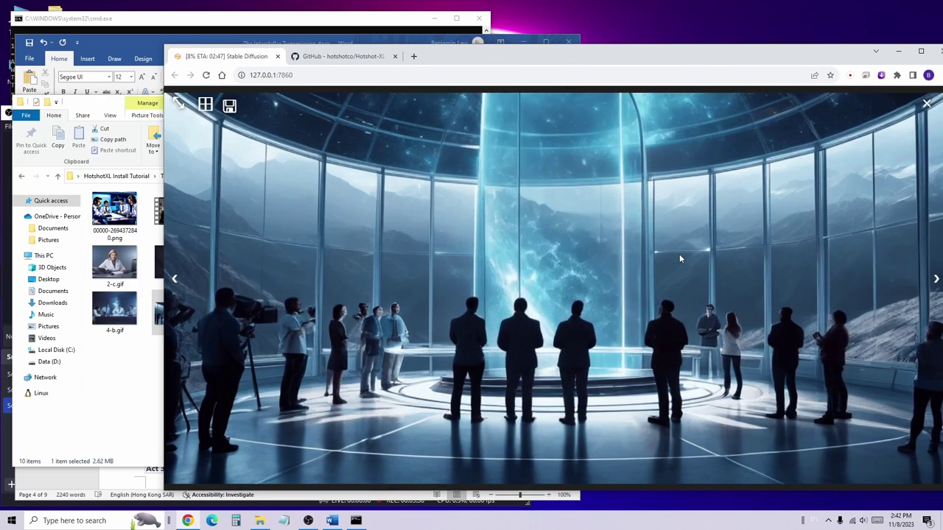
pyautogui.click(926, 105)
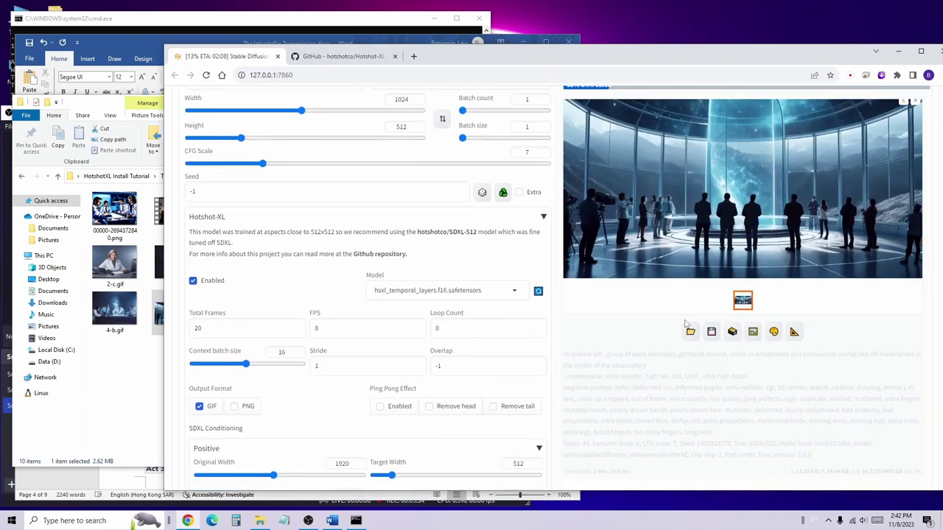
# Check the Act 2 folder for 5-a.gif and preview 4-b.gif.
pyautogui.scroll(1, 685, 324)
pyautogui.scroll(1, 663, 295)
pyautogui.scroll(-1, 611, 243)
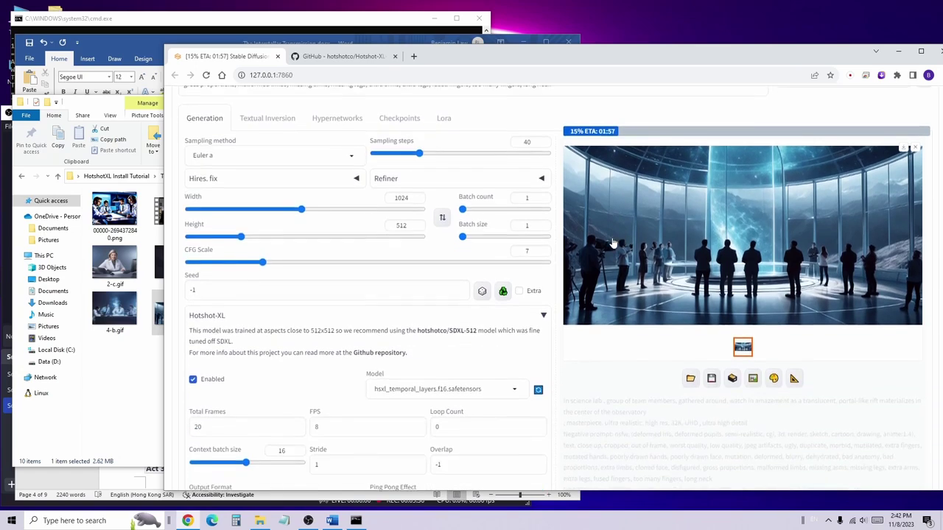
pyautogui.scroll(1, 287, 323)
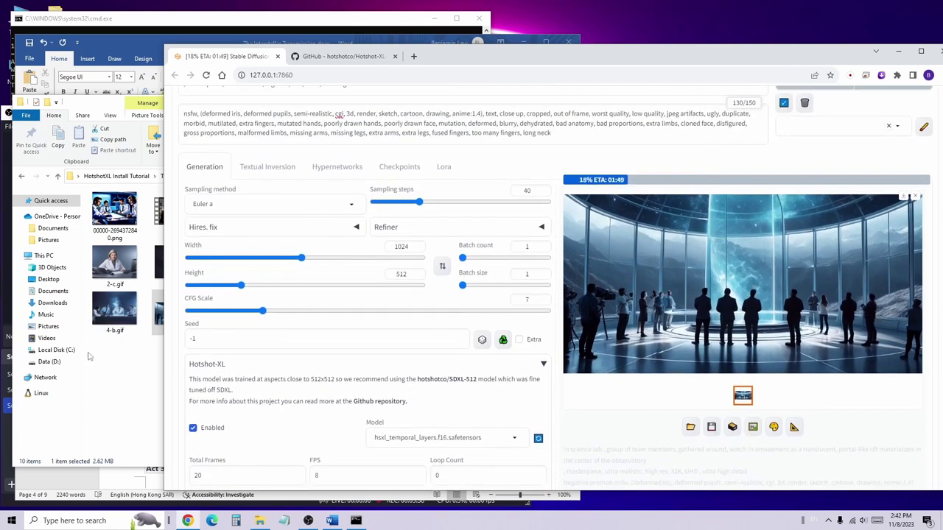
pyautogui.click(92, 369)
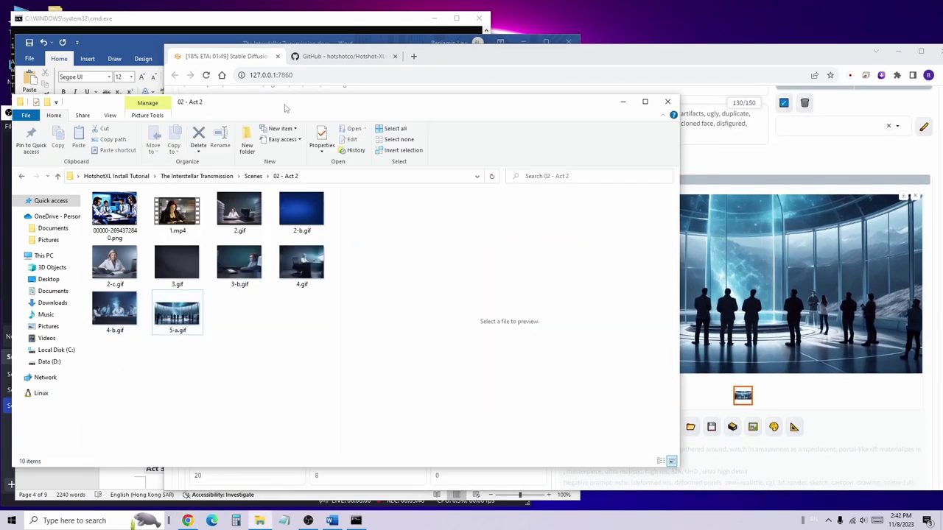
pyautogui.moveTo(286, 108)
pyautogui.mouseDown()
pyautogui.moveTo(257, 123)
pyautogui.moveTo(248, 90)
pyautogui.mouseUp()
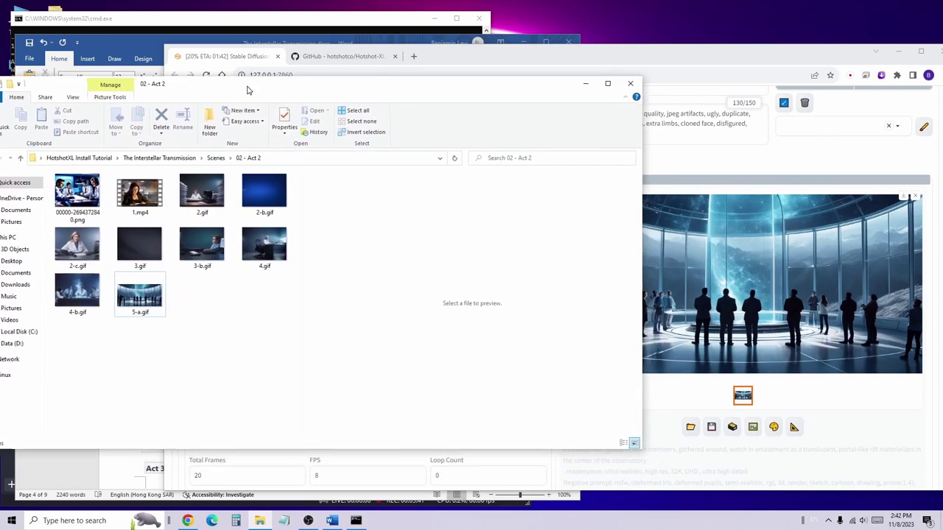
pyautogui.doubleClick(70, 293)
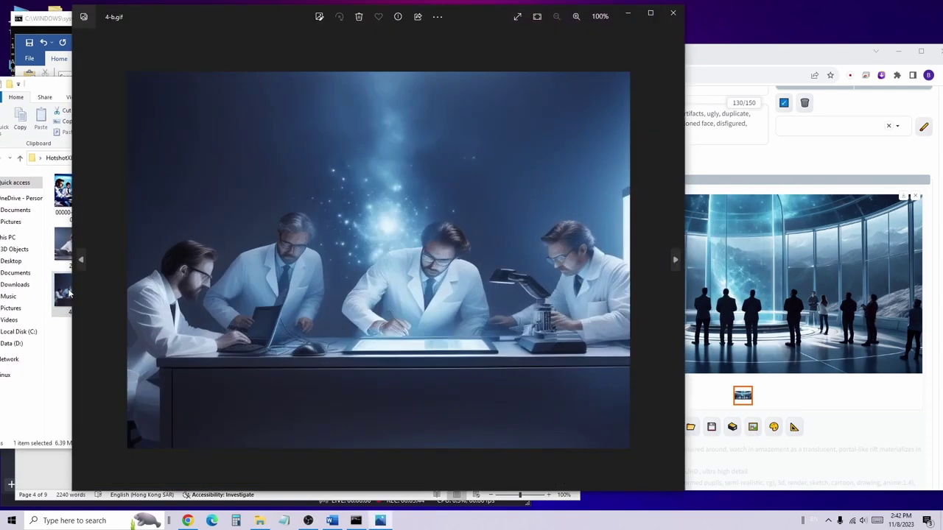
# Close the 4-b.gif preview and view the finished Dr. Mitchell portal-approach scene full size.
pyautogui.hotkey('alt', 'F4')
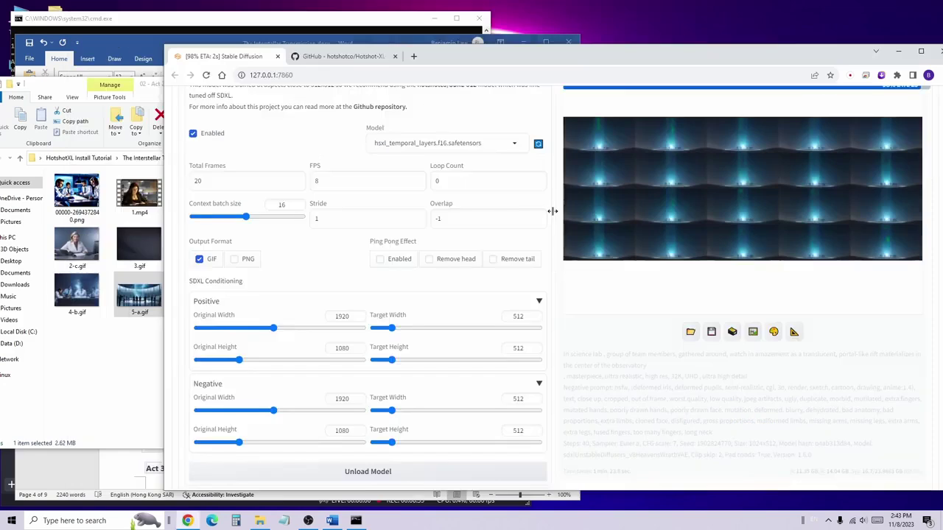
pyautogui.scroll(2, 552, 211)
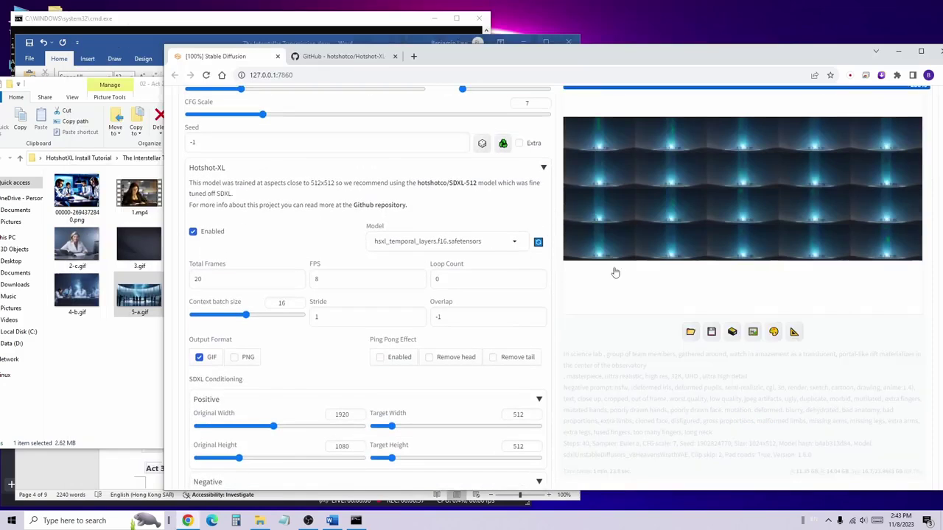
pyautogui.scroll(3, 616, 275)
pyautogui.click(324, 18)
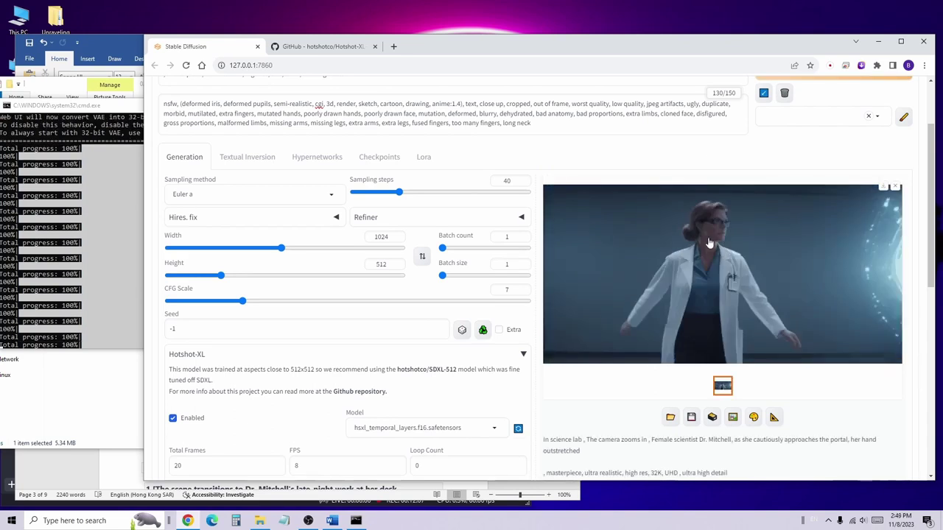
pyautogui.click(842, 324)
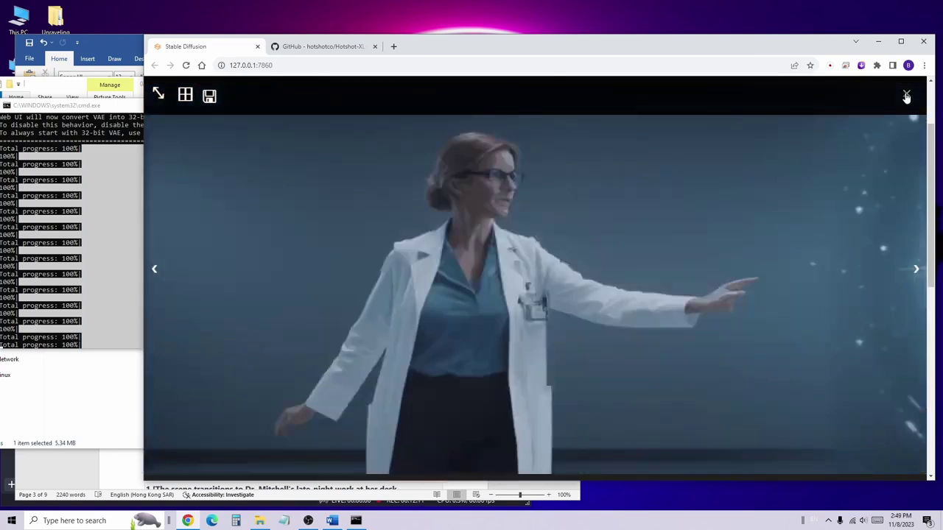
pyautogui.click(906, 96)
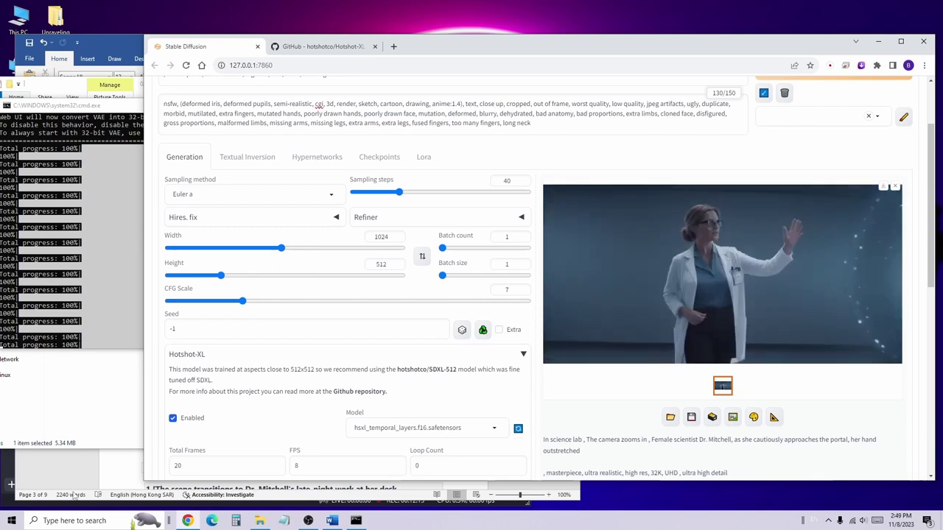
pyautogui.click(111, 413)
# Select all Act 2 scene files, then review the closing Act 1 narrator line in Word.
pyautogui.moveTo(280, 381); pyautogui.dragTo(64, 143)
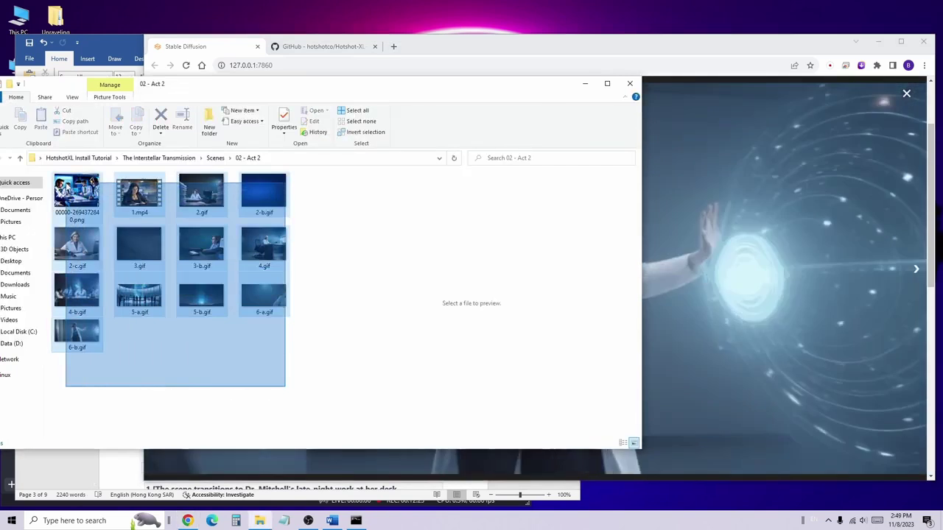
pyautogui.click(331, 521)
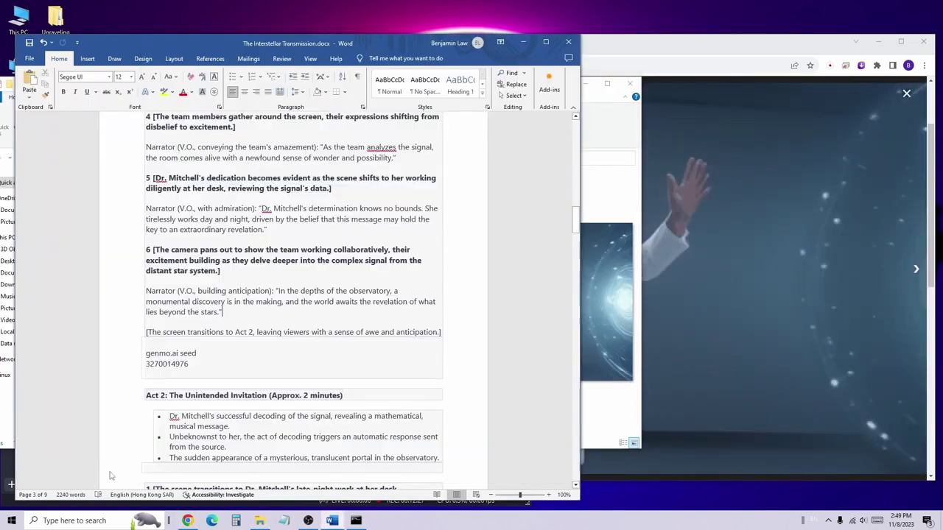
pyautogui.moveTo(177, 291)
pyautogui.mouseDown()
pyautogui.moveTo(215, 291)
pyautogui.moveTo(279, 316)
pyautogui.mouseUp()
pyautogui.click(278, 316)
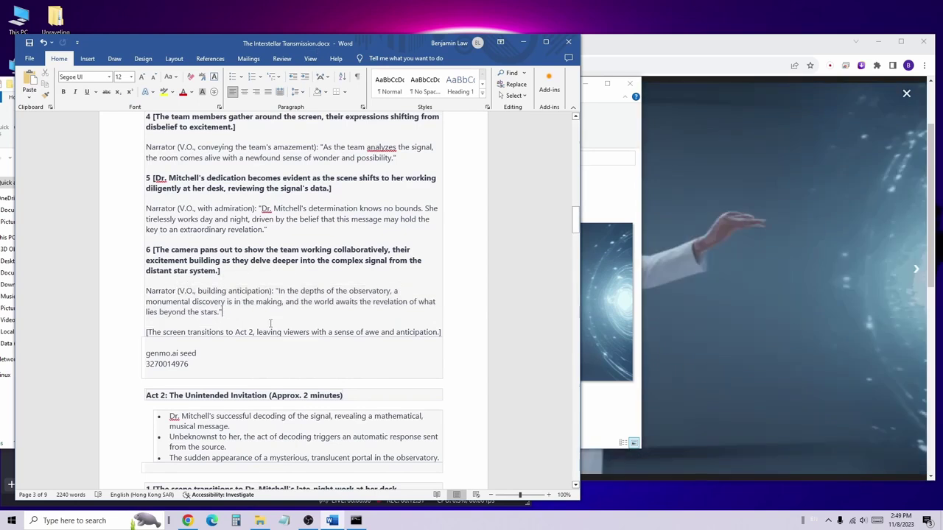
pyautogui.scroll(1, 270, 323)
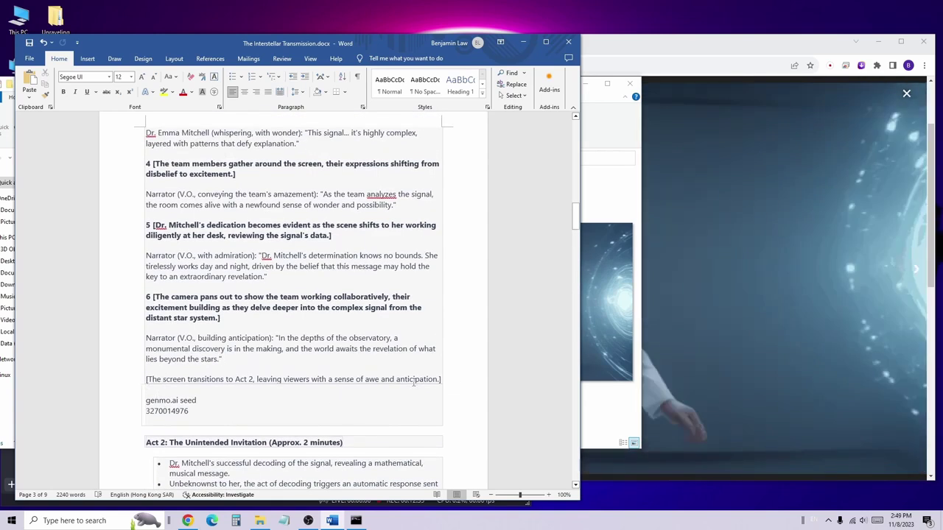
pyautogui.scroll(-1, 253, 351)
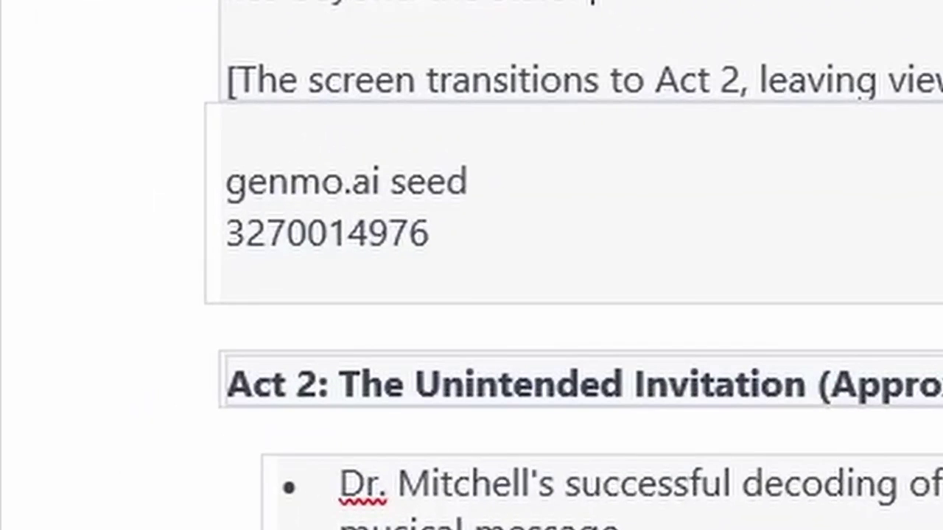
pyautogui.moveTo(226, 11); pyautogui.dragTo(600, 11)
pyautogui.click(829, 37)
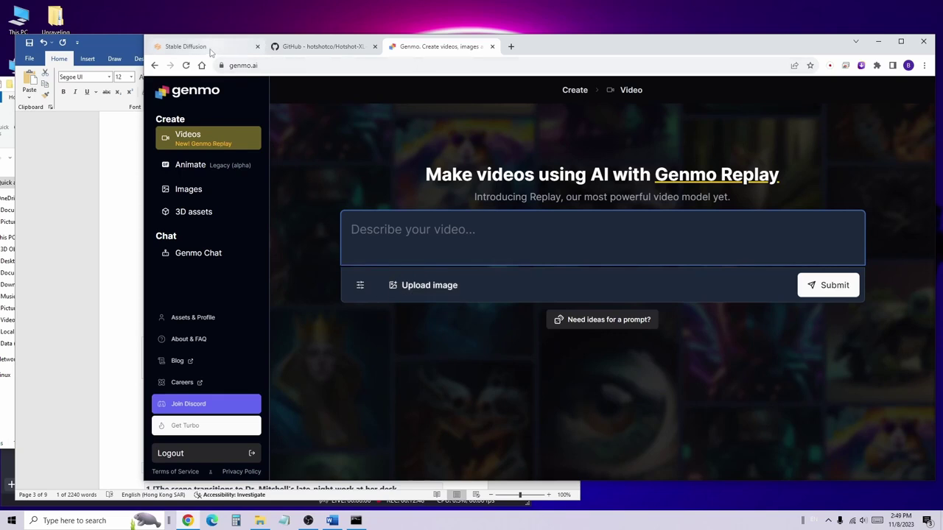
# Play the Act 2 1.mp4 clip of the woman writing at her desk, then close the player.
pyautogui.click(6, 415)
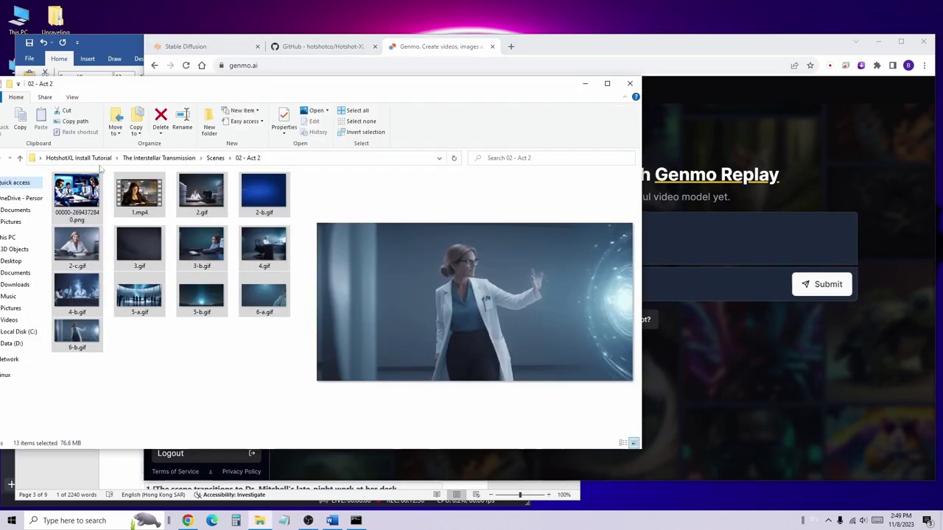
pyautogui.click(155, 322)
pyautogui.doubleClick(140, 193)
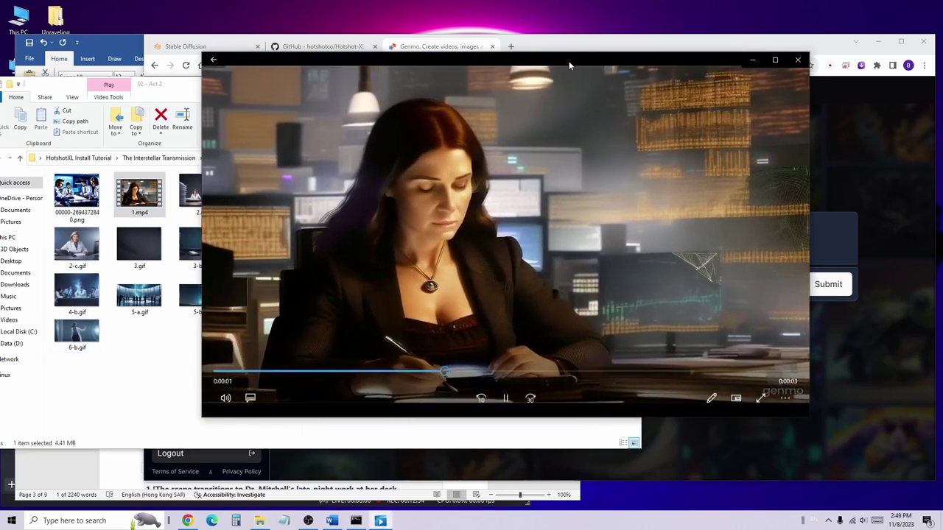
pyautogui.moveTo(569, 59); pyautogui.dragTo(575, 139)
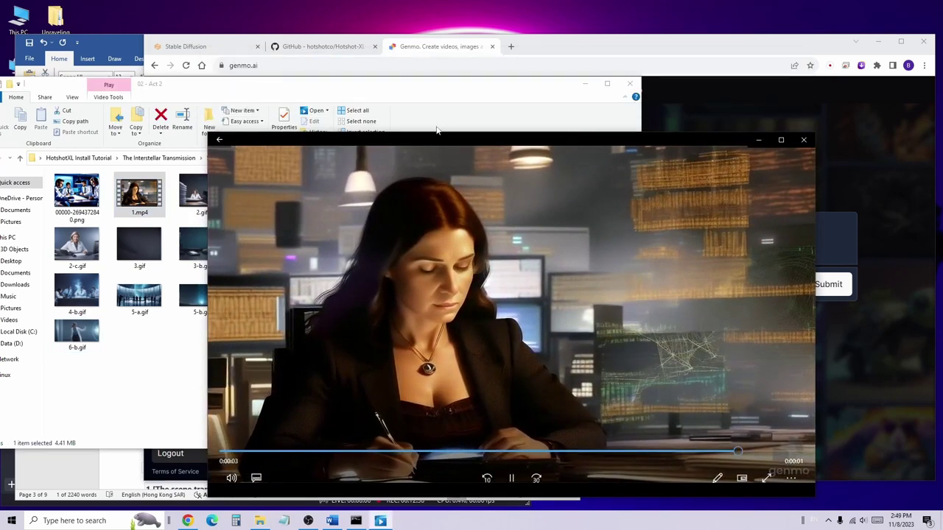
pyautogui.moveTo(433, 143); pyautogui.dragTo(301, 86)
pyautogui.click(671, 89)
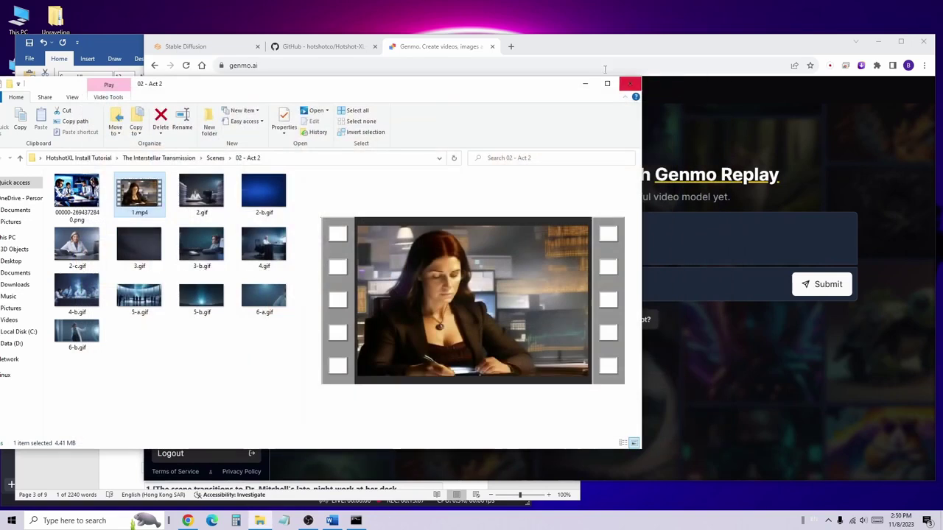
# Play 1105.mp4 from the 00 -Introduction folder in a repositioned, widened player window.
pyautogui.click(215, 158)
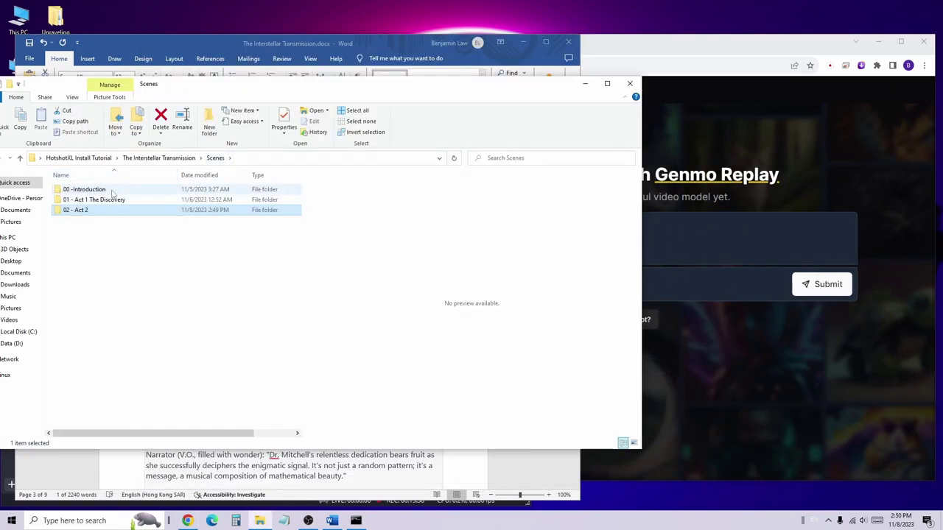
pyautogui.doubleClick(113, 193)
pyautogui.scroll(-1, 293, 310)
pyautogui.click(214, 413)
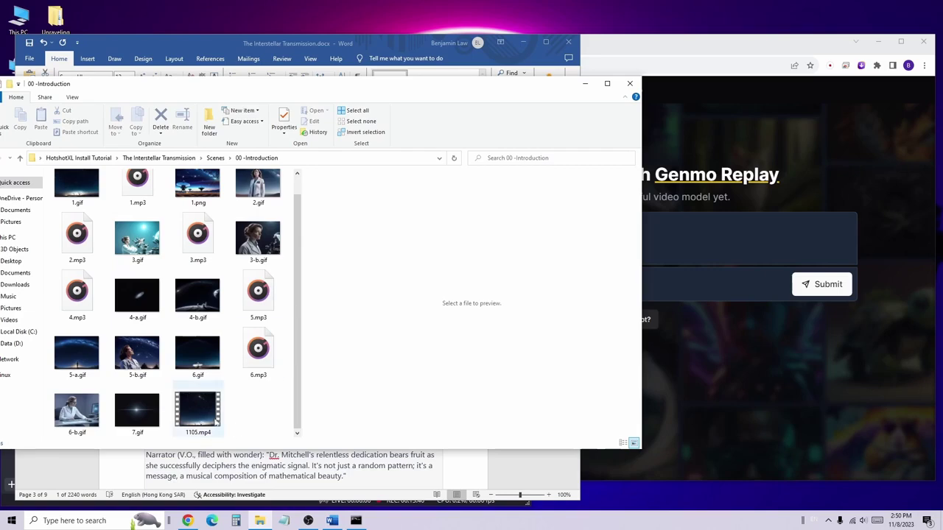
pyautogui.doubleClick(191, 406)
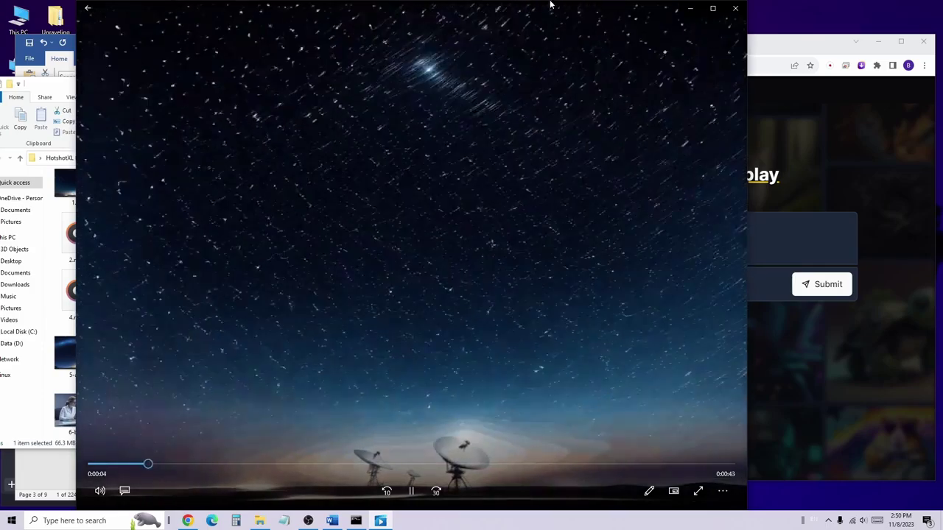
pyautogui.moveTo(550, 7); pyautogui.dragTo(486, 10)
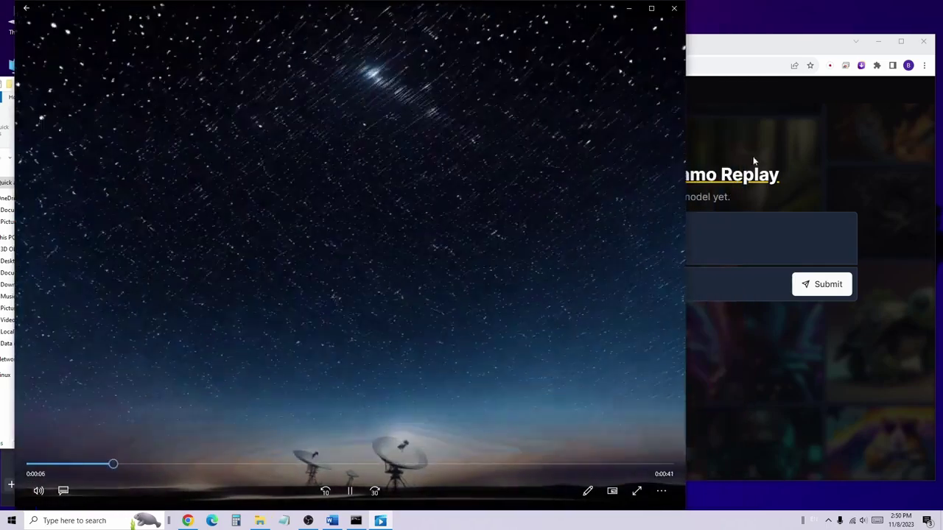
pyautogui.moveTo(685, 152); pyautogui.dragTo(809, 181)
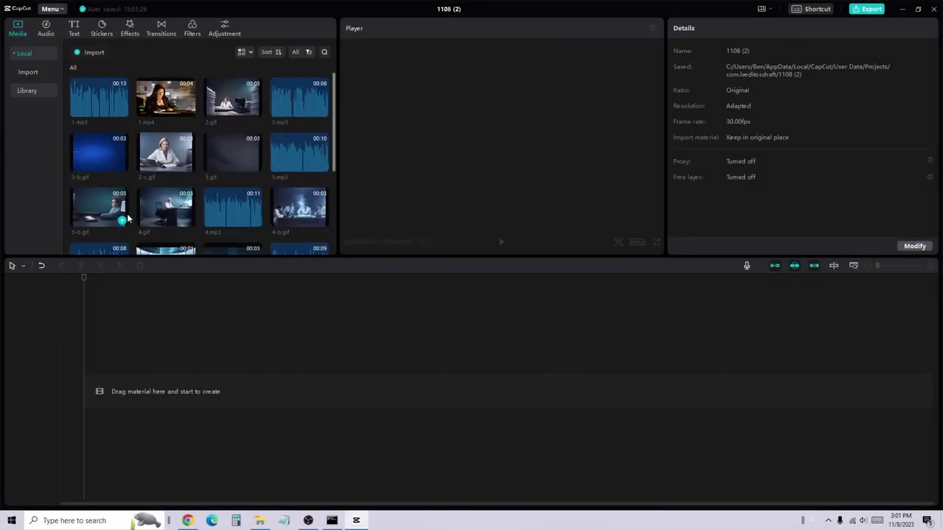
# Preview the 1.mp3 voiceover from CapCut's media library.
pyautogui.click(79, 101)
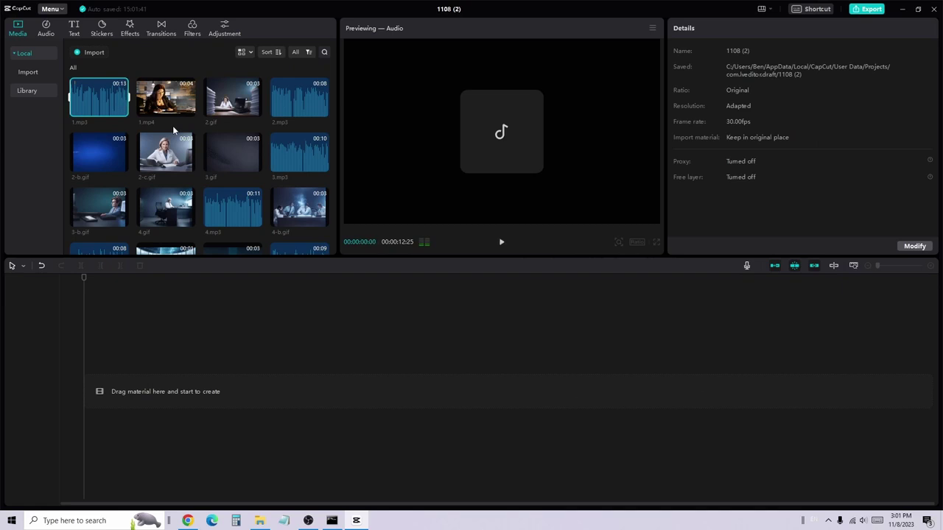
# Place 1.mp4 on the main track with the 1.mp3 voiceover beneath it.
pyautogui.moveTo(166, 97)
pyautogui.mouseDown()
pyautogui.moveTo(137, 376)
pyautogui.moveTo(132, 368)
pyautogui.mouseUp()
pyautogui.moveTo(86, 98)
pyautogui.mouseDown()
pyautogui.moveTo(242, 444)
pyautogui.moveTo(131, 445)
pyautogui.moveTo(90, 435)
pyautogui.moveTo(86, 423)
pyautogui.mouseUp()
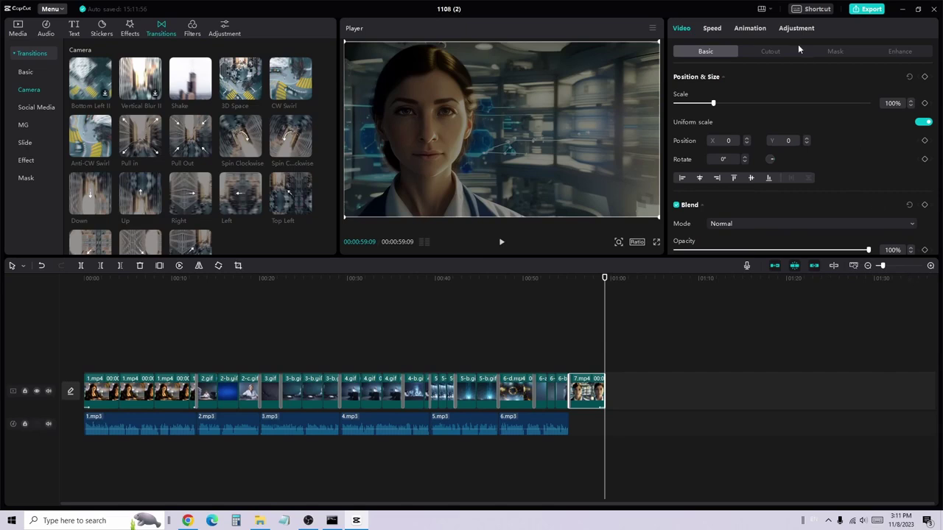
# Export the 1080p H.264 MP4 '1108 (2)' to the desktop and close the share screen.
pyautogui.click(862, 9)
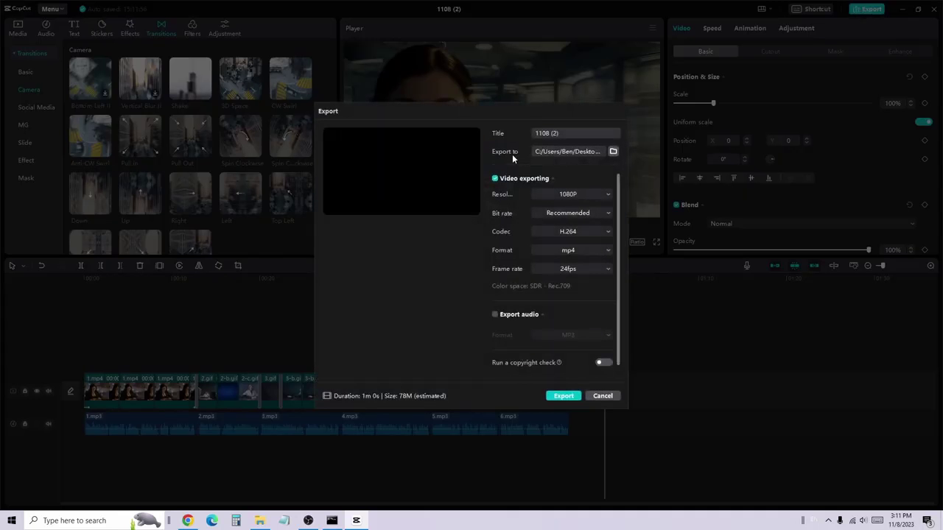
pyautogui.click(578, 151)
pyautogui.click(697, 352)
pyautogui.click(563, 397)
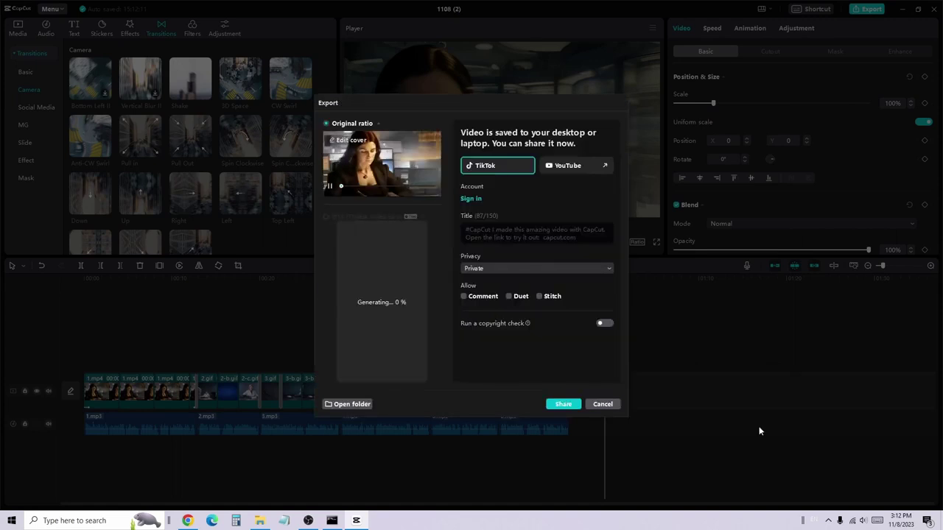
pyautogui.click(603, 405)
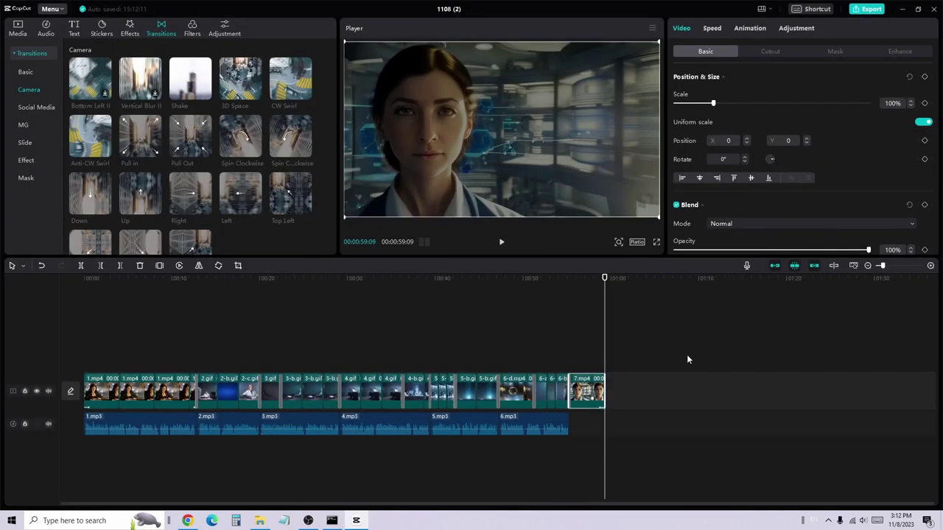
pyautogui.click(688, 359)
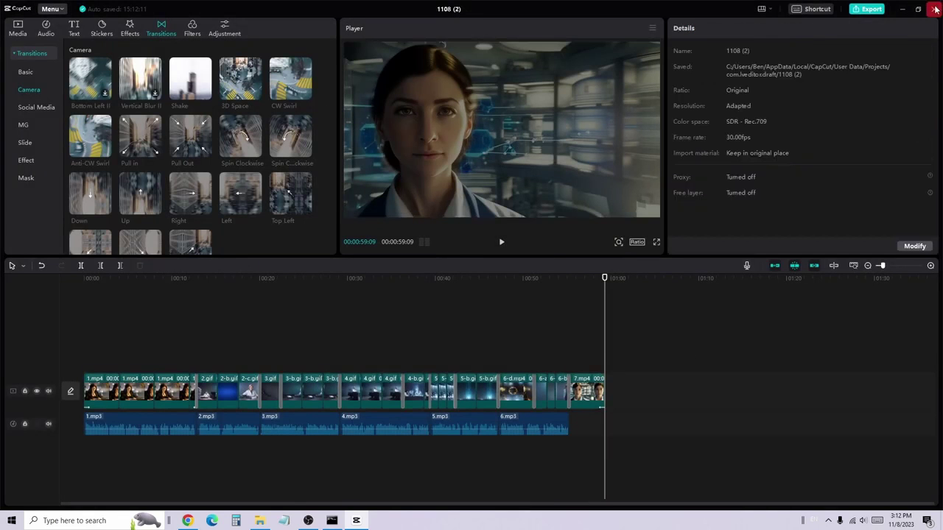
# Open 1108 (2).mp4 from the 02 - Act 2 folder in Windows Media Player.
pyautogui.click(260, 524)
pyautogui.scroll(-2, 259, 354)
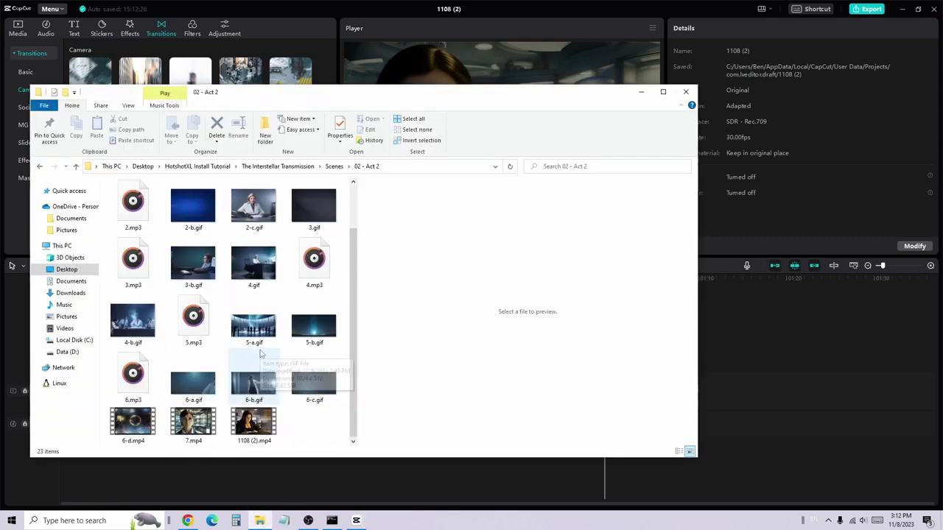
pyautogui.click(255, 426)
pyautogui.doubleClick(249, 426)
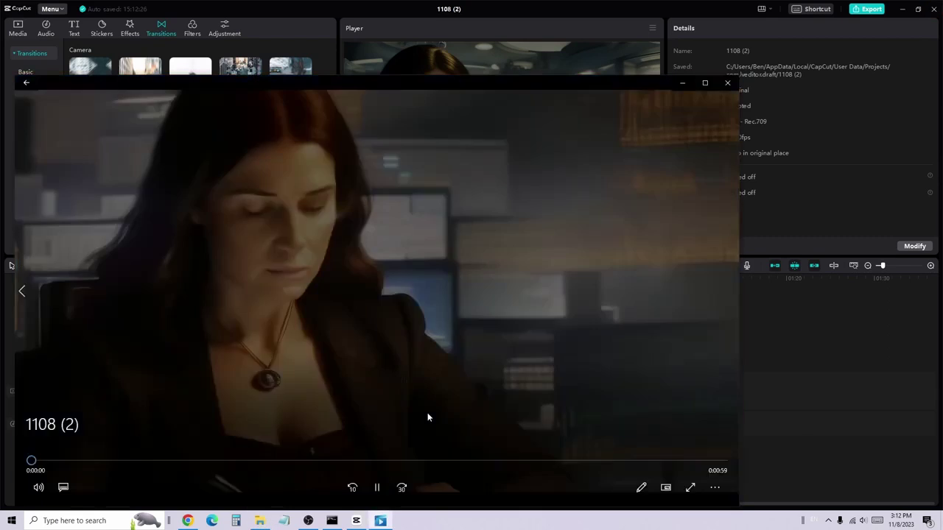